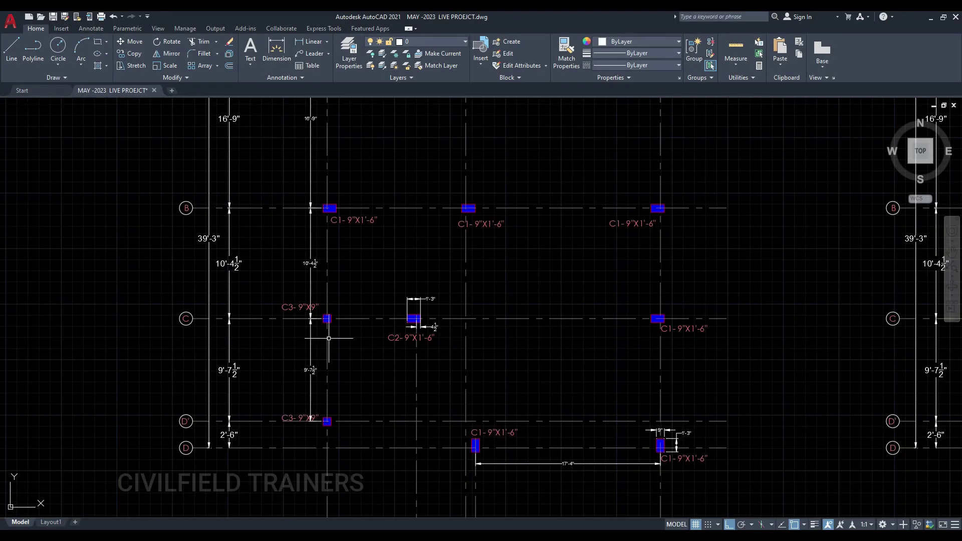
# Step: Switch from AutoCAD to the ETABS model and examine the columns marked O/S in the 3-D longitudinal reinforcing view
pyautogui.scroll(-5, 328, 339)
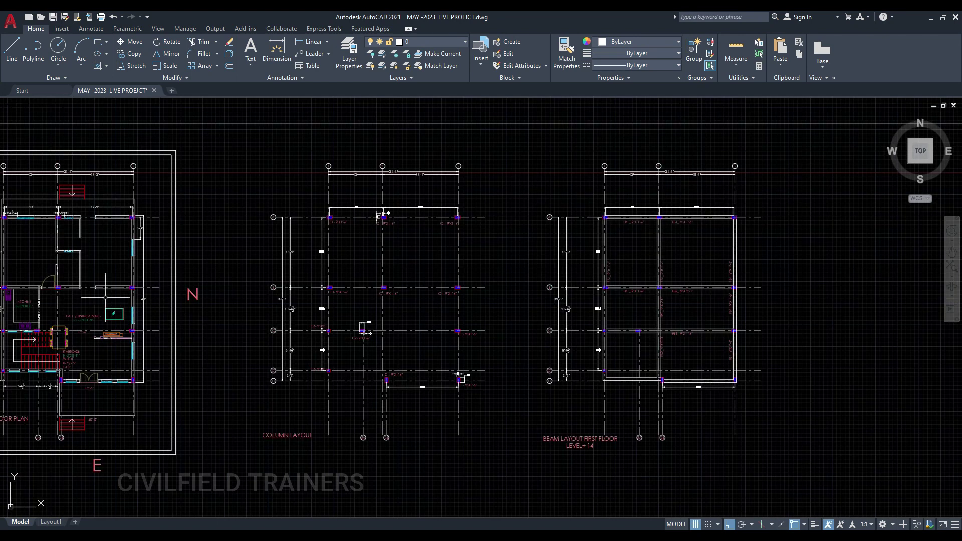
pyautogui.click(930, 20)
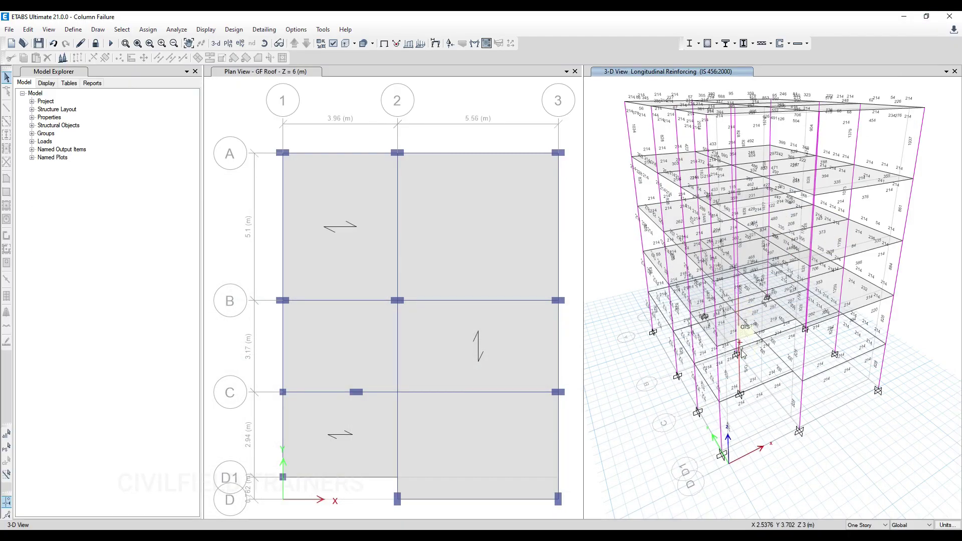
pyautogui.scroll(5, 749, 374)
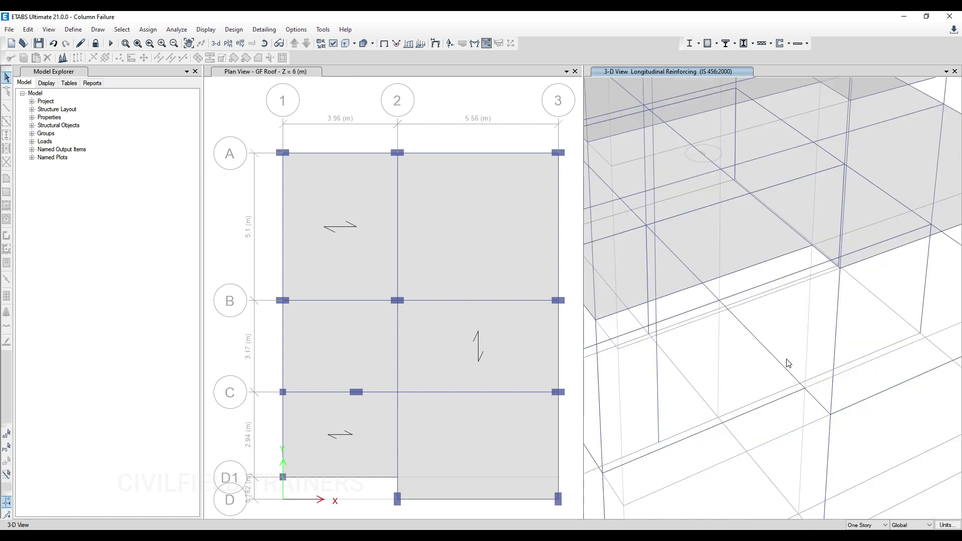
pyautogui.moveTo(798, 365); pyautogui.dragTo(794, 342, button='middle')
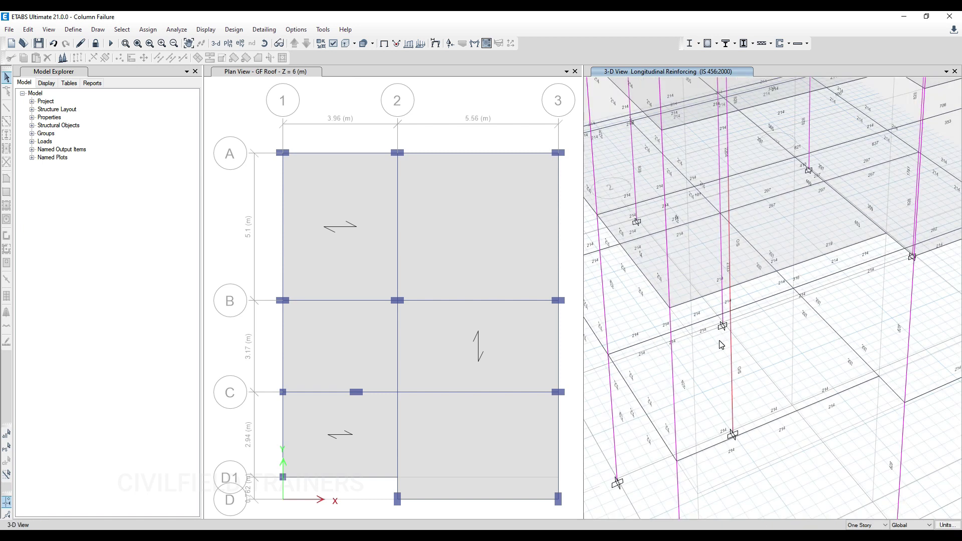
pyautogui.scroll(-5, 721, 346)
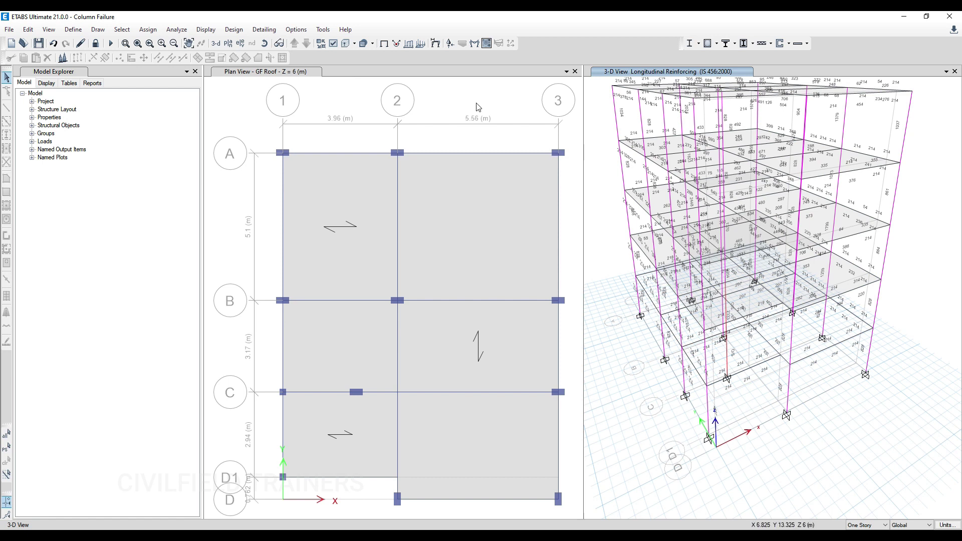
# Step: Select all columns by object type, show only them in the 3-D view, and hide the grid lines there
pyautogui.click(122, 29)
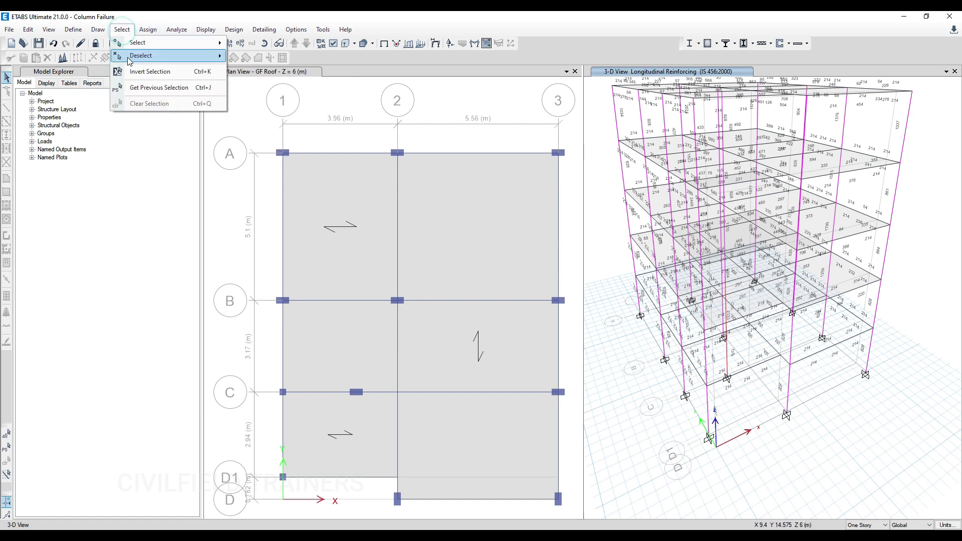
pyautogui.moveTo(137, 42)
pyautogui.click(258, 130)
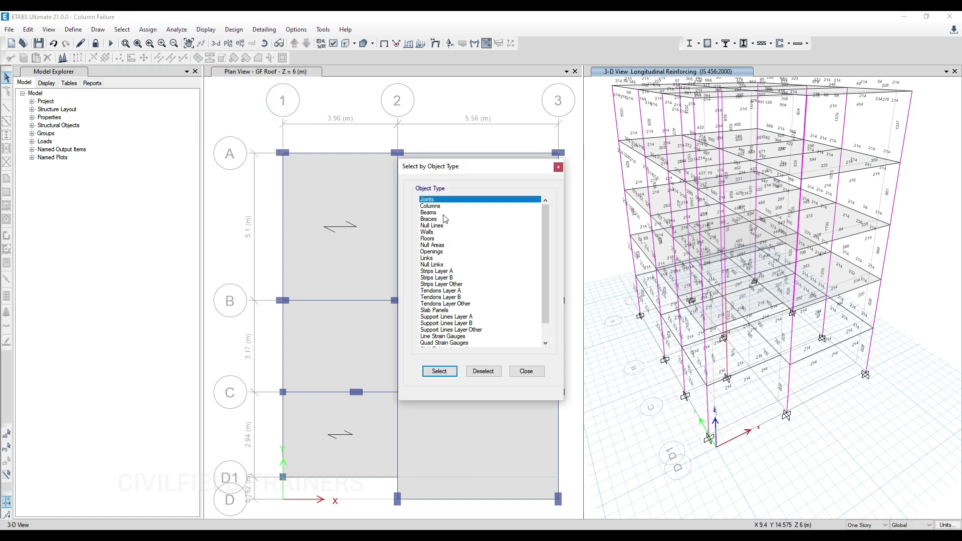
pyautogui.click(431, 207)
pyautogui.click(439, 371)
pyautogui.rightClick(609, 298)
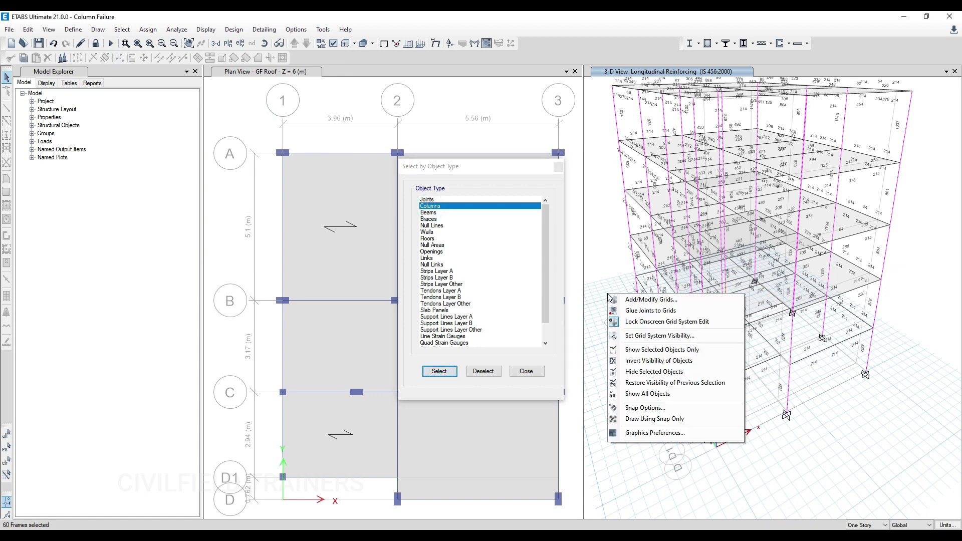
pyautogui.click(651, 349)
pyautogui.click(559, 167)
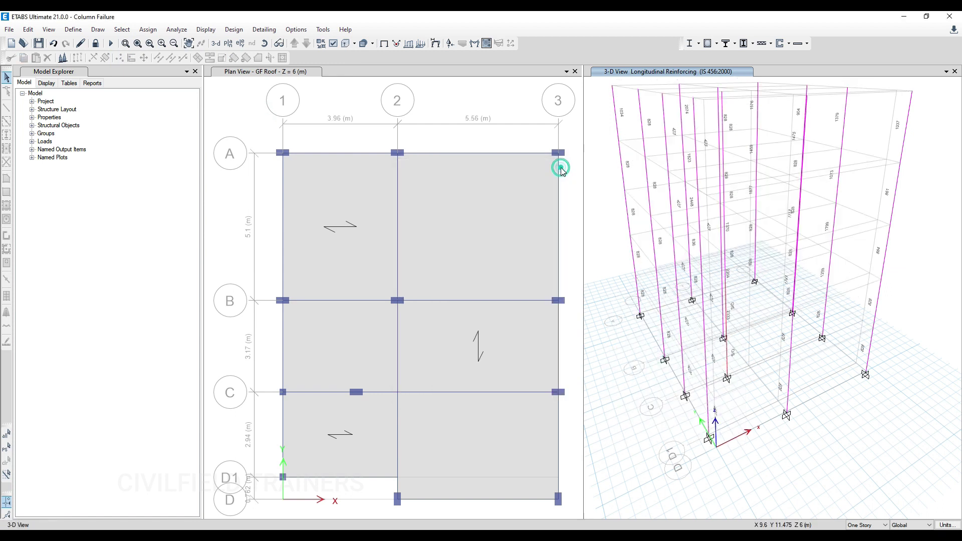
pyautogui.rightClick(824, 187)
pyautogui.click(862, 244)
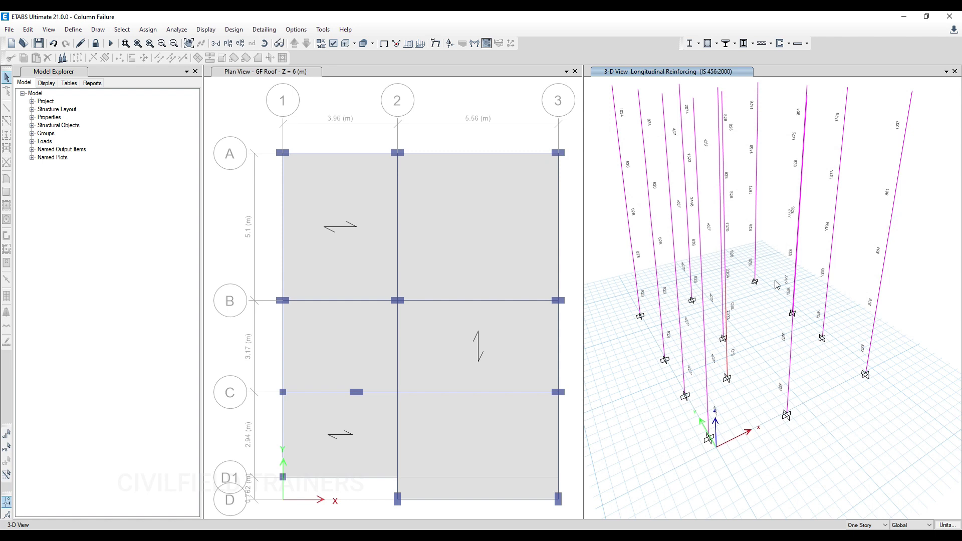
# Step: Check the concrete column design information for column C3 at Plinth Level and column C1 at GF Roof
pyautogui.rightClick(755, 248)
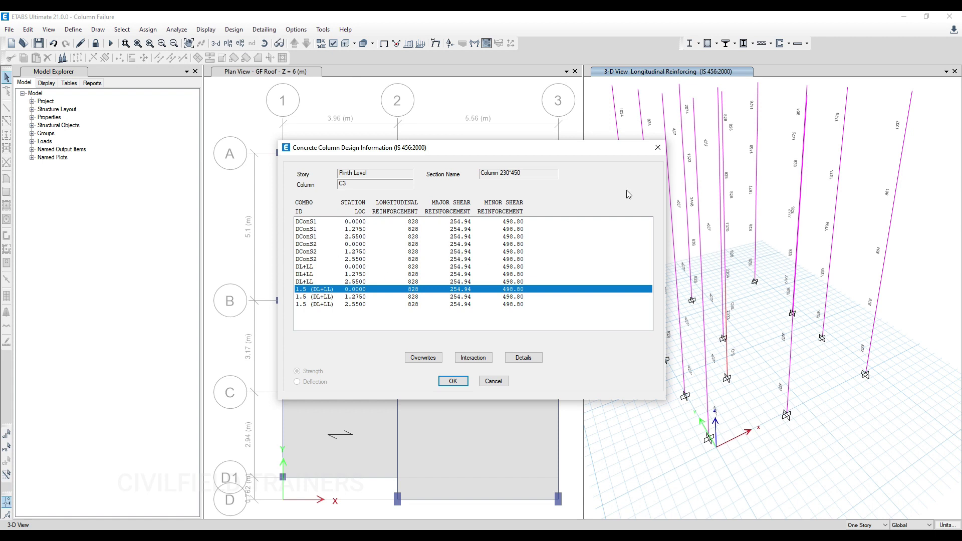
pyautogui.click(658, 147)
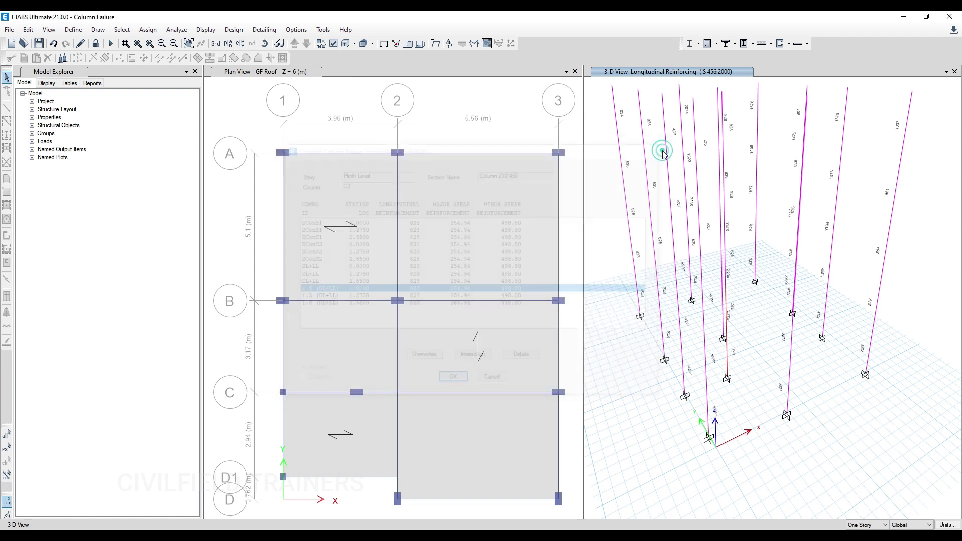
pyautogui.rightClick(632, 252)
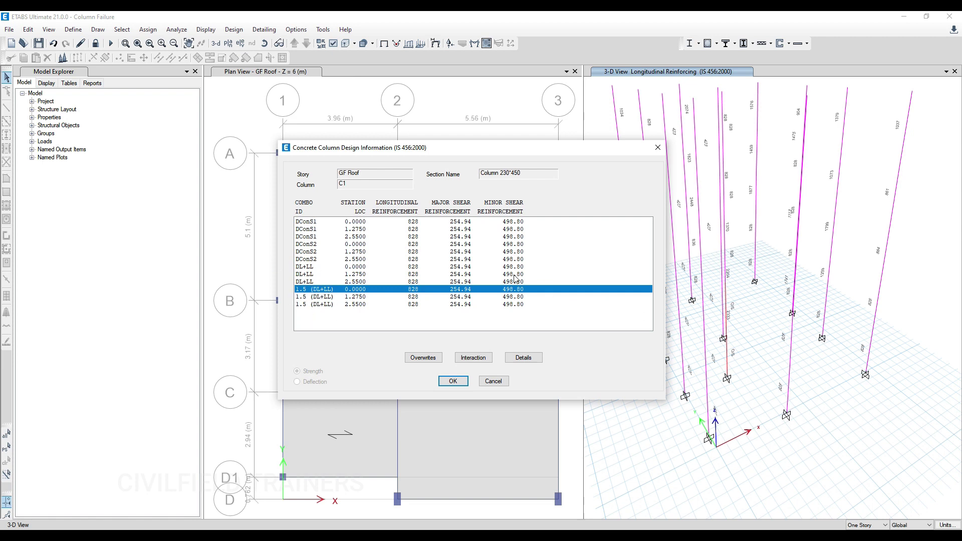
pyautogui.click(494, 381)
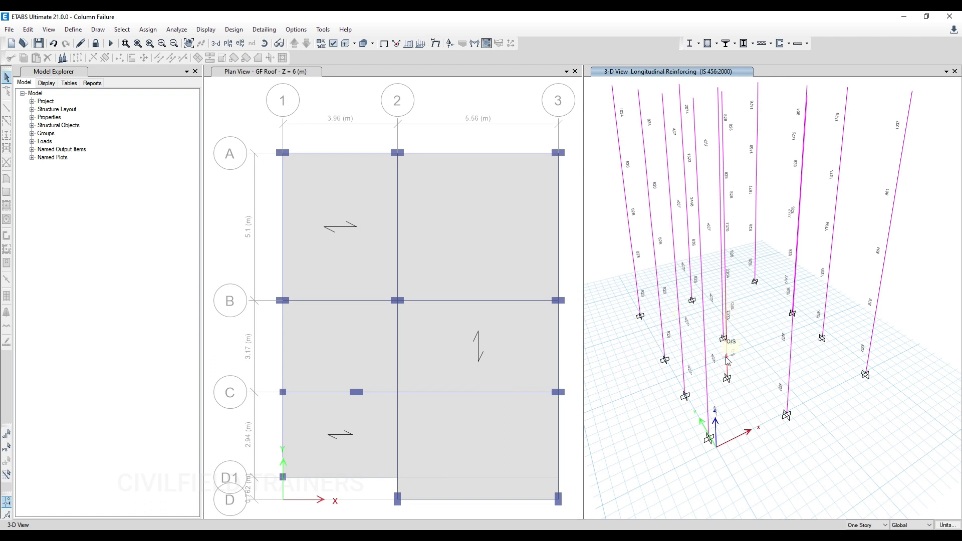
# Step: Increase the minimum graphic font size to enlarge the column reinforcement labels, and inspect the columns marked O/S
pyautogui.scroll(3, 729, 371)
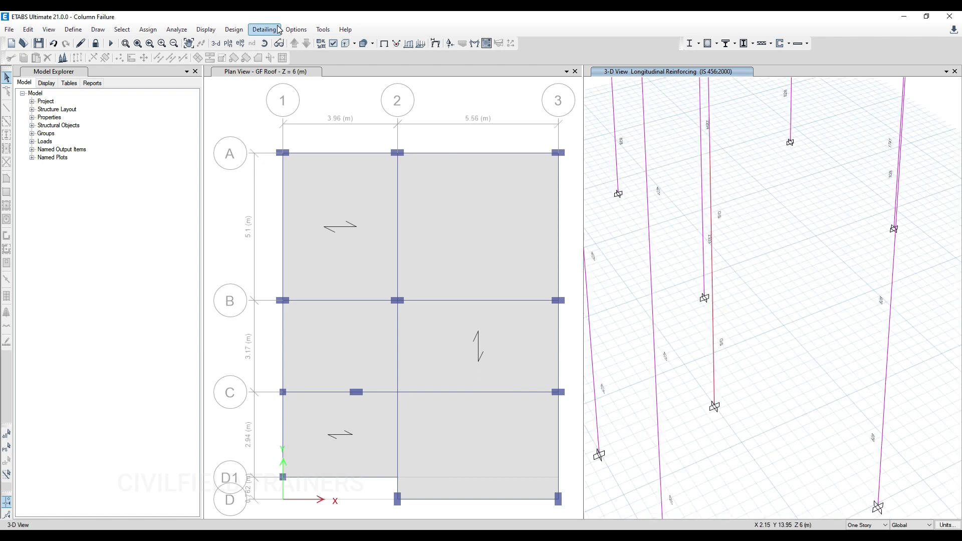
pyautogui.click(296, 29)
pyautogui.click(311, 101)
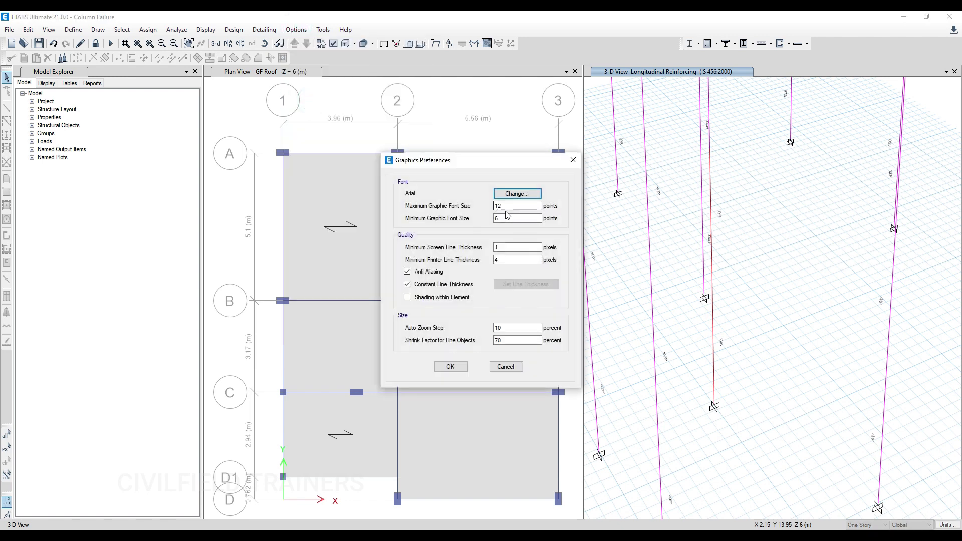
pyautogui.doubleClick(500, 219)
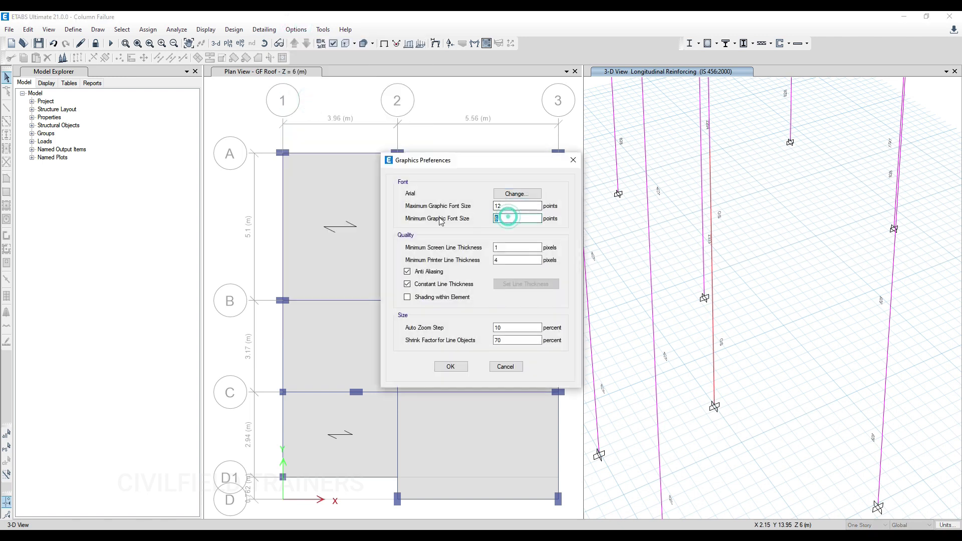
pyautogui.click(458, 366)
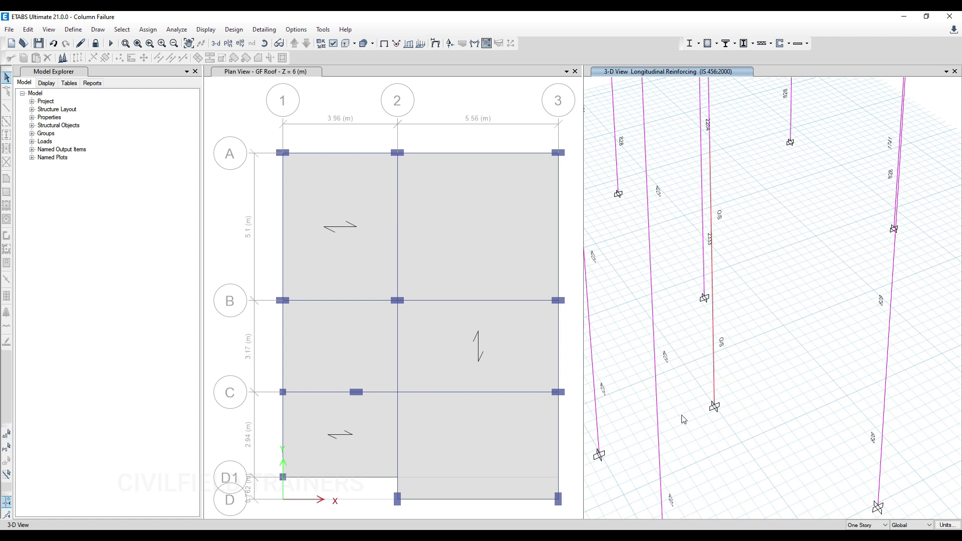
pyautogui.scroll(2, 686, 426)
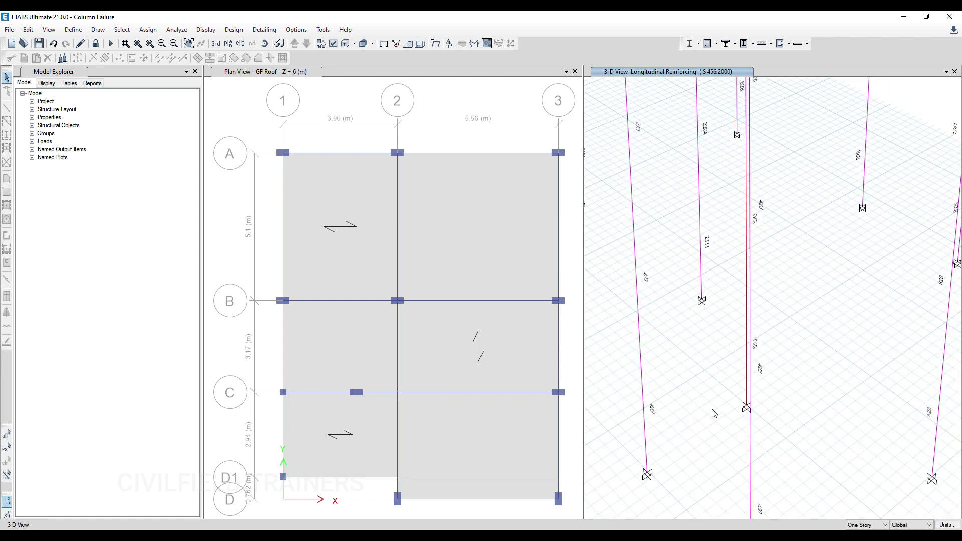
pyautogui.scroll(-3, 797, 363)
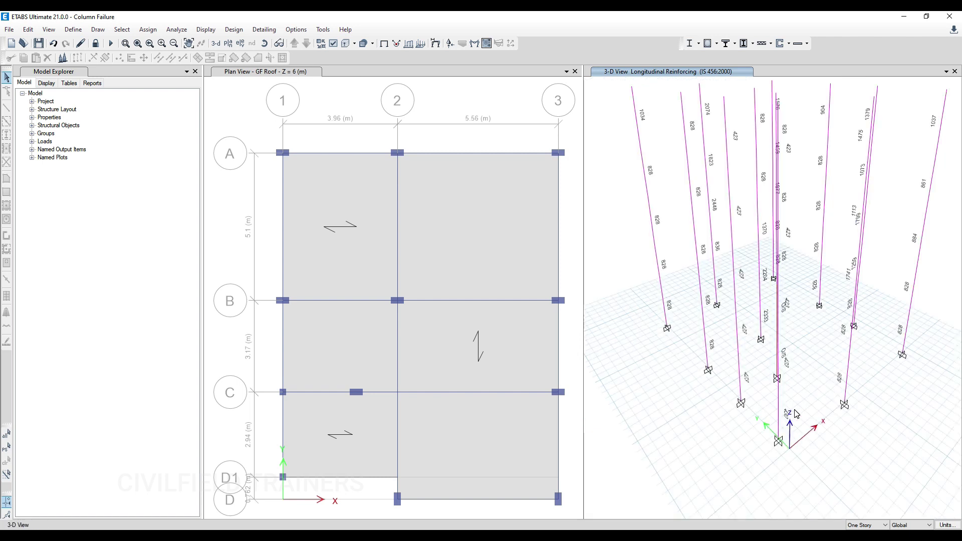
pyautogui.keyDown('shift'); pyautogui.moveTo(796, 413); pyautogui.dragTo(763, 377, button='middle'); pyautogui.keyUp('shift')
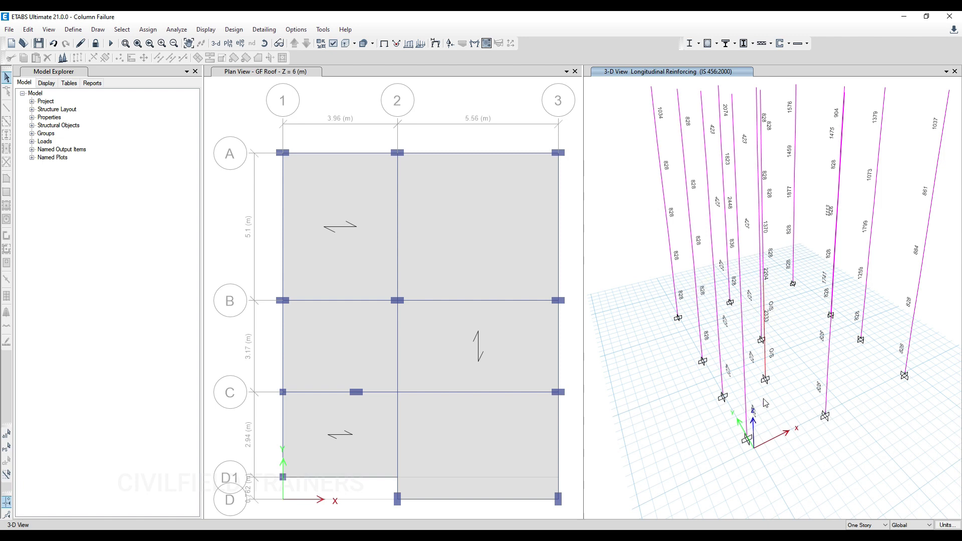
pyautogui.scroll(3, 769, 304)
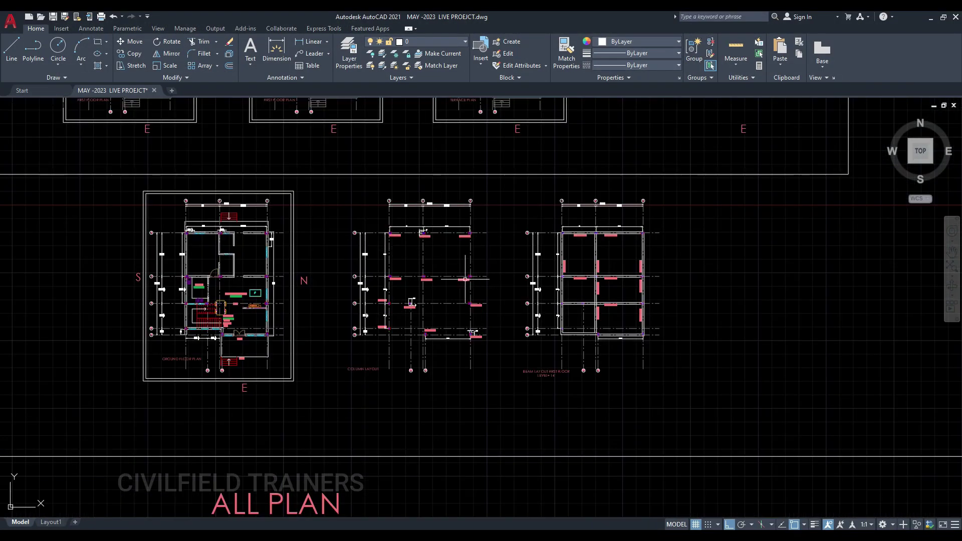
# Step: Switch to the AutoCAD column layout and measure the span on grid C between column C2 and the C1 column
pyautogui.scroll(4, 431, 316)
pyautogui.scroll(2, 443, 316)
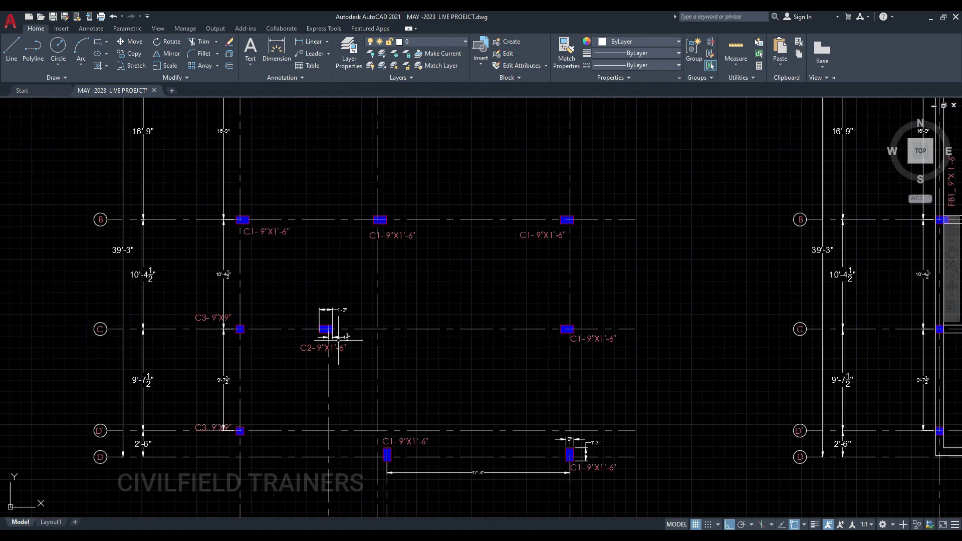
pyautogui.click(312, 42)
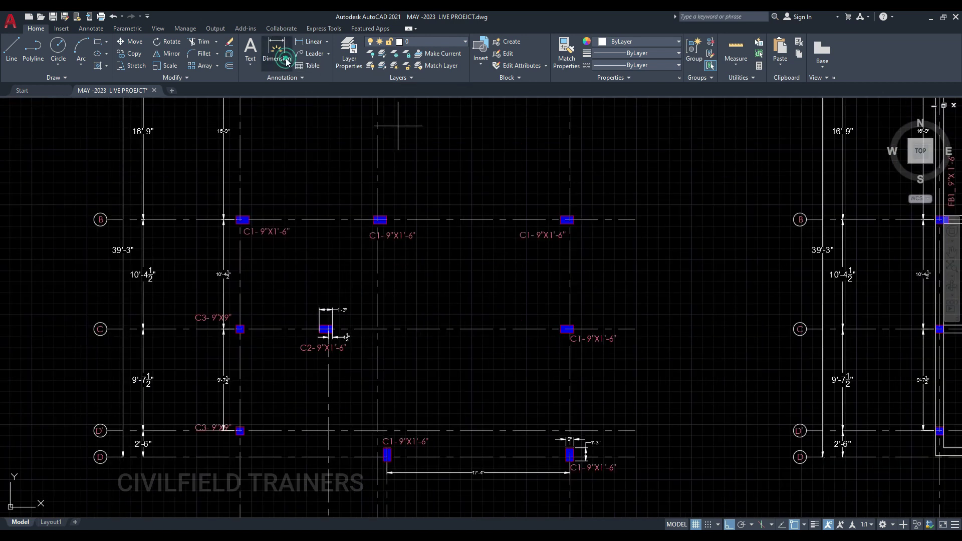
pyautogui.click(568, 329)
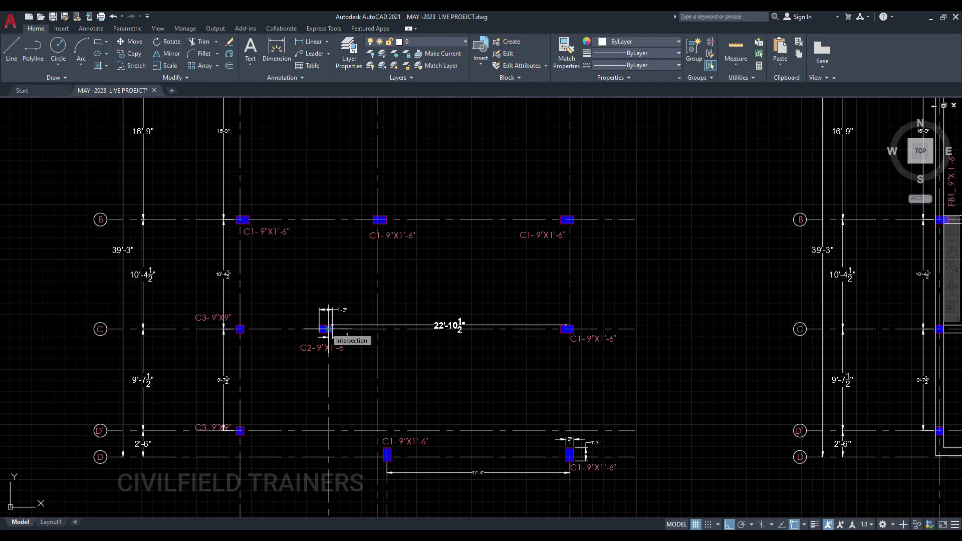
pyautogui.press('Escape')
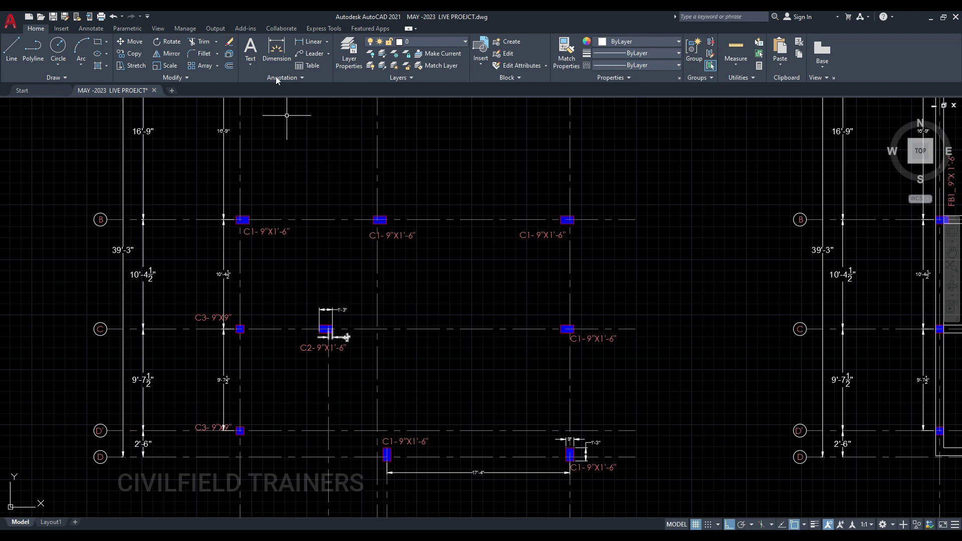
# Step: Measure the distance along grid C from the C1 column to the middle vertical grid line, without placing a dimension
pyautogui.click(276, 50)
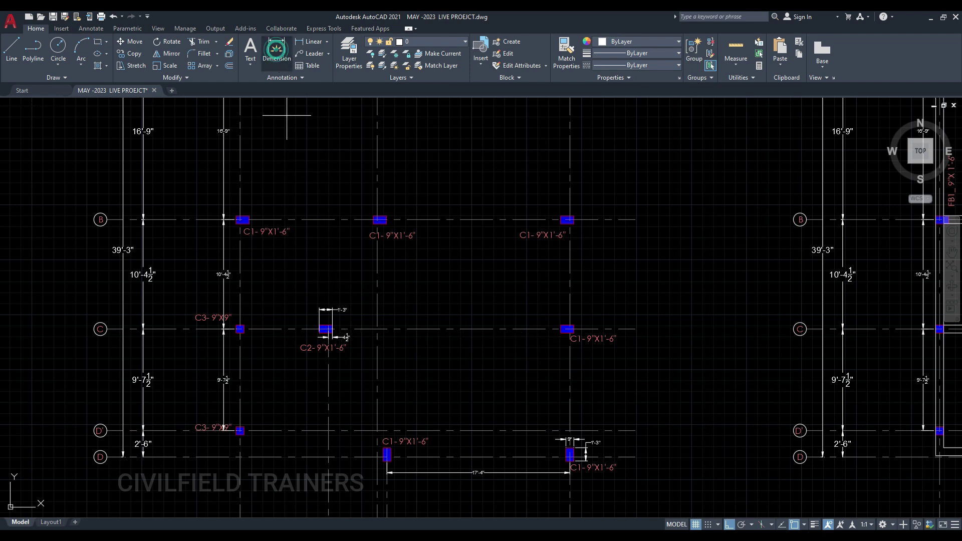
pyautogui.click(568, 327)
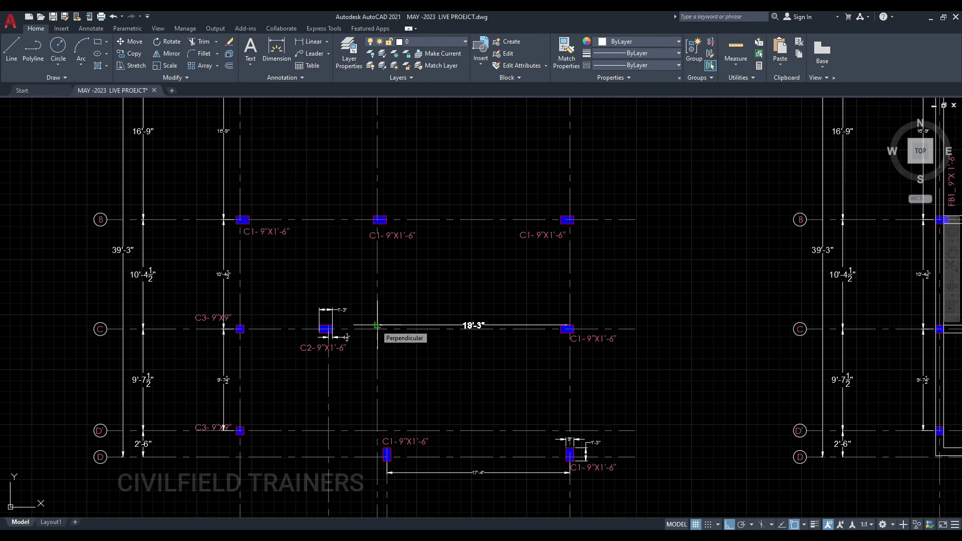
pyautogui.press('Escape')
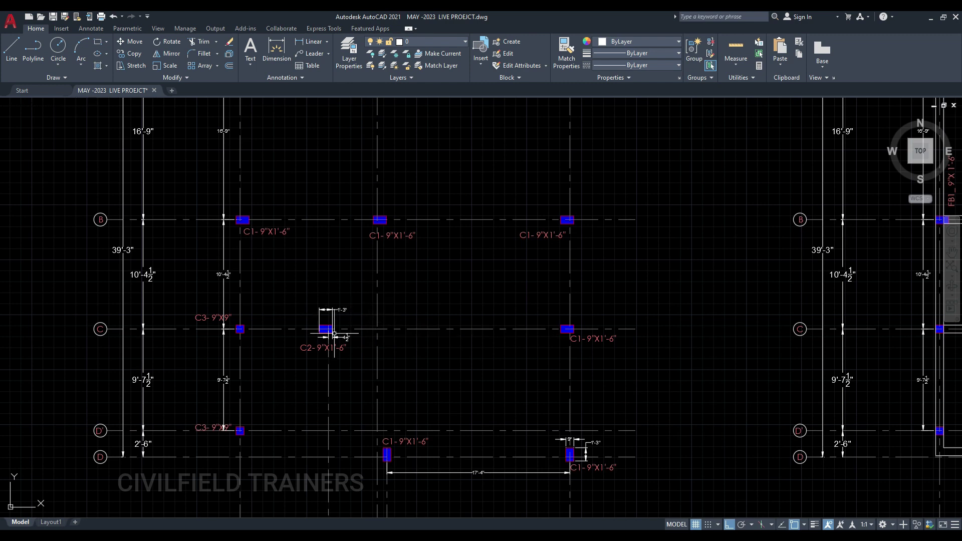
# Step: In the ground floor plan, move the dining table and its chairs off the grid C line toward grid B, beside the kitchen
pyautogui.moveTo(386, 316); pyautogui.dragTo(500, 282, button='middle')
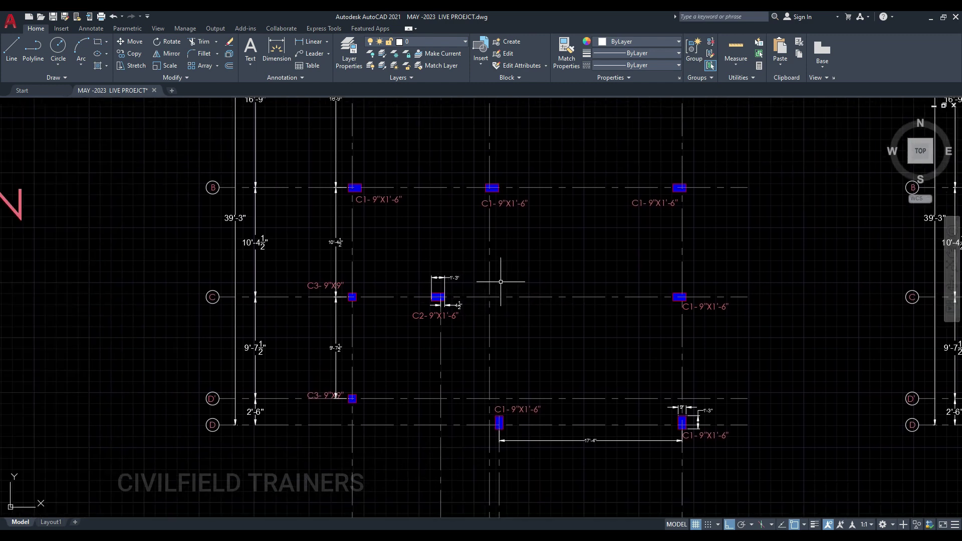
pyautogui.scroll(-5, 501, 282)
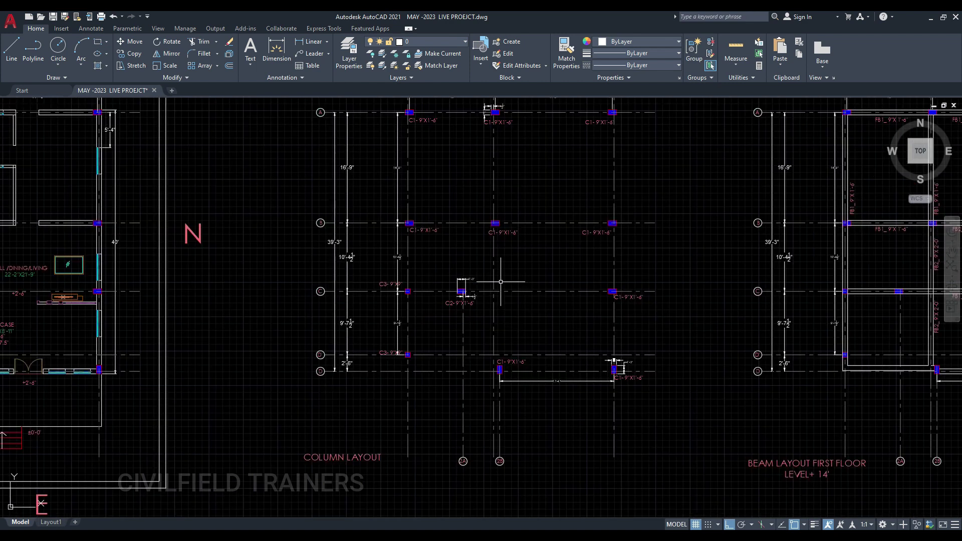
pyautogui.scroll(1, 312, 259)
pyautogui.scroll(6, 311, 258)
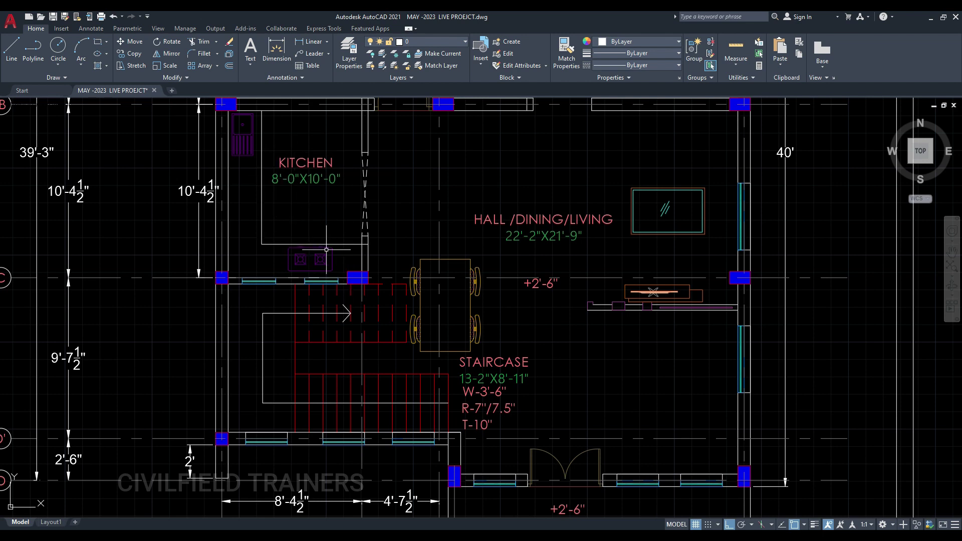
pyautogui.moveTo(452, 265); pyautogui.dragTo(434, 302, button='middle')
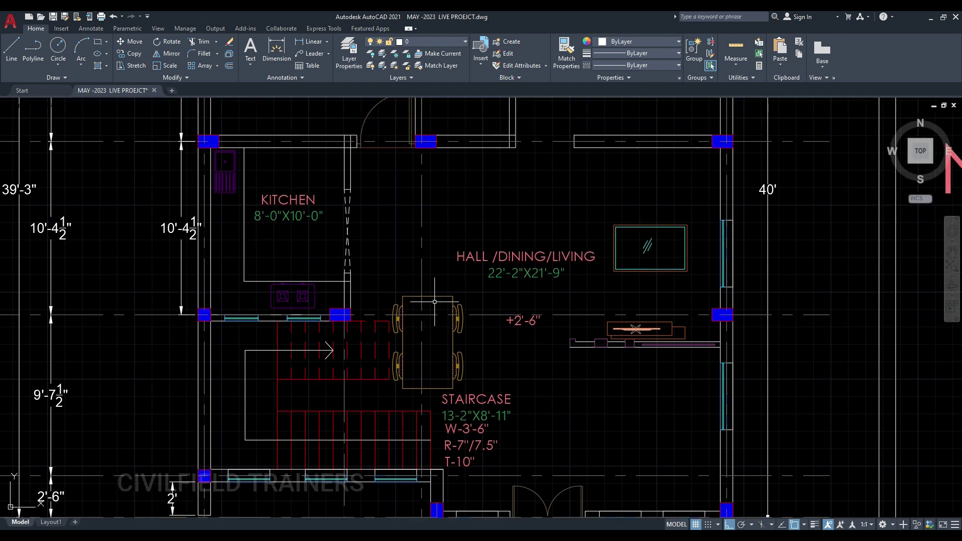
pyautogui.click(405, 298)
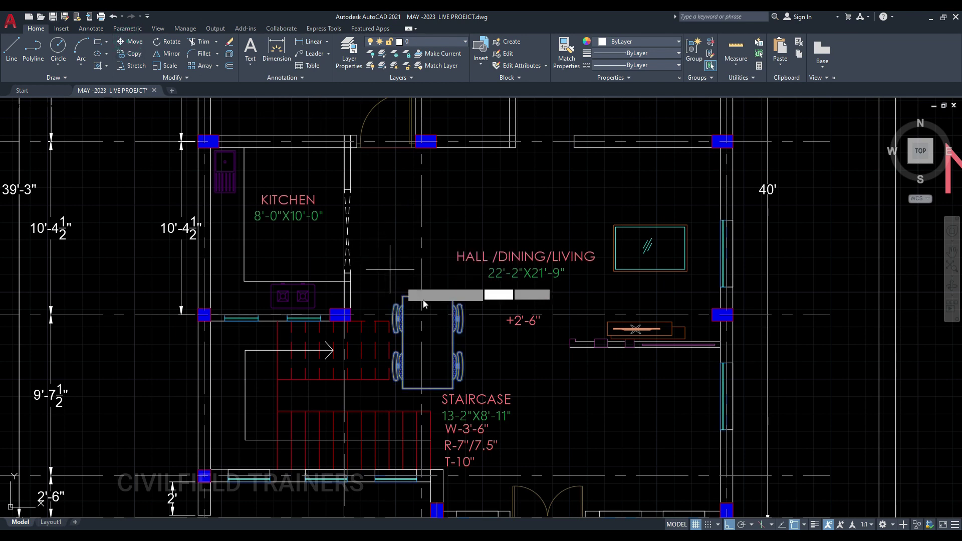
pyautogui.click(451, 297)
pyautogui.click(449, 195)
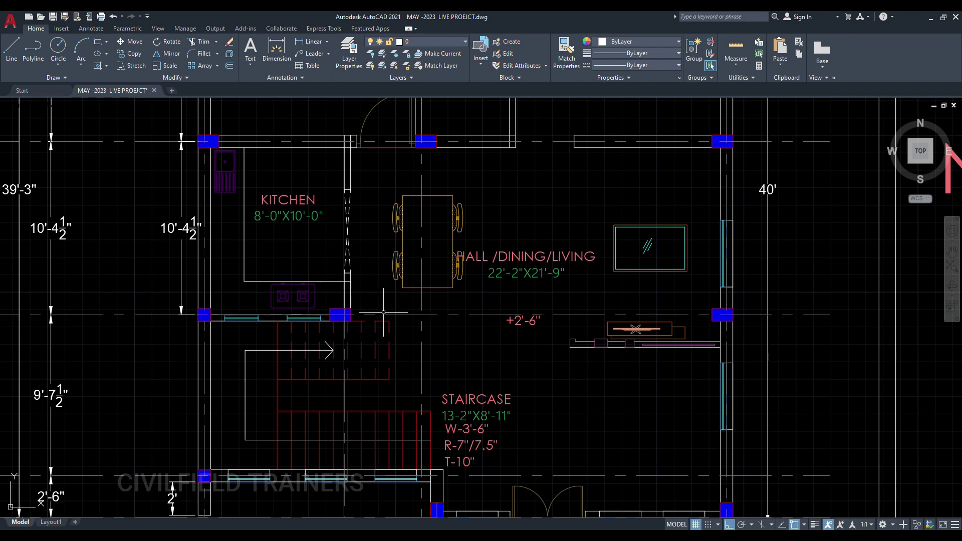
# Step: Examine the column positions along grid C around the kitchen, staircase and dining area in the ground floor plan
pyautogui.moveTo(410, 306); pyautogui.dragTo(355, 297, button='middle')
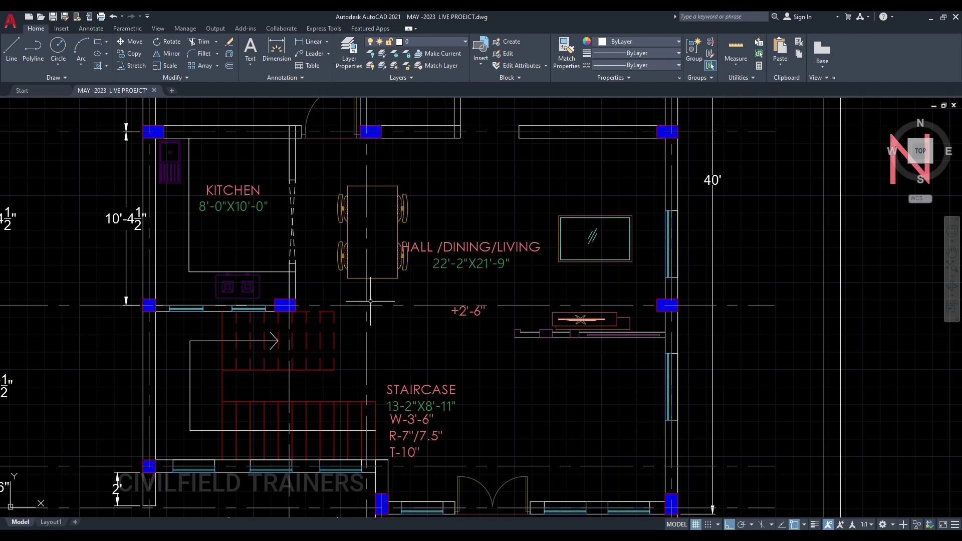
pyautogui.moveTo(392, 316); pyautogui.dragTo(319, 303, button='middle')
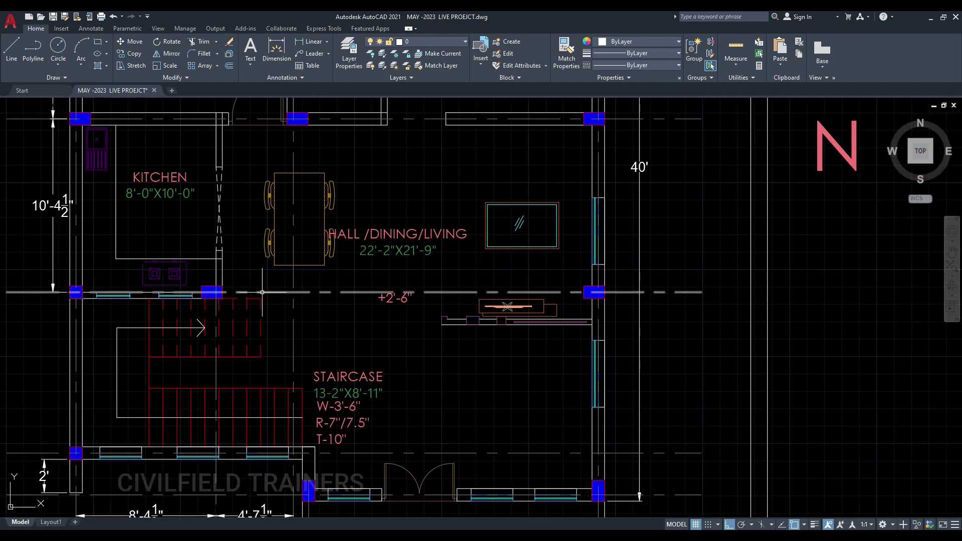
pyautogui.scroll(-5, 257, 292)
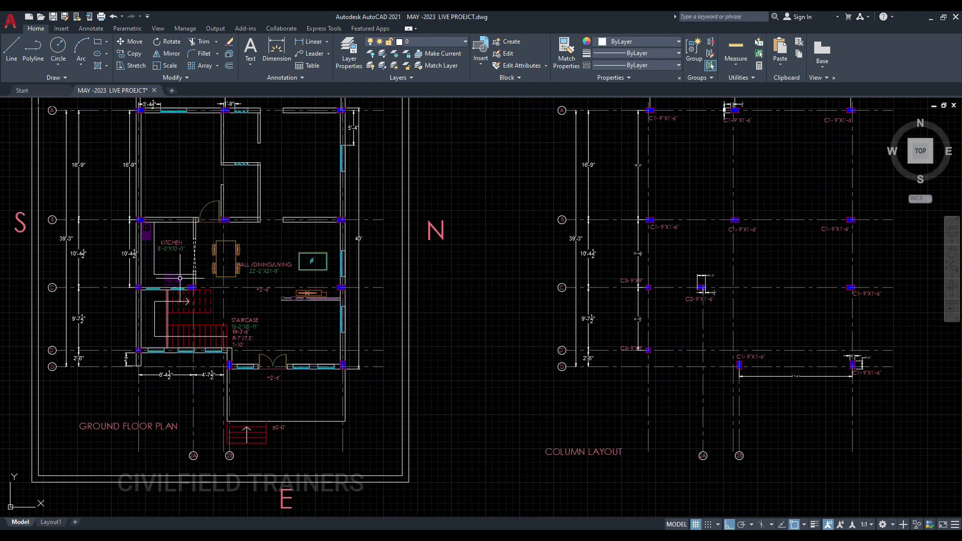
pyautogui.scroll(5, 150, 284)
pyautogui.scroll(2, 137, 285)
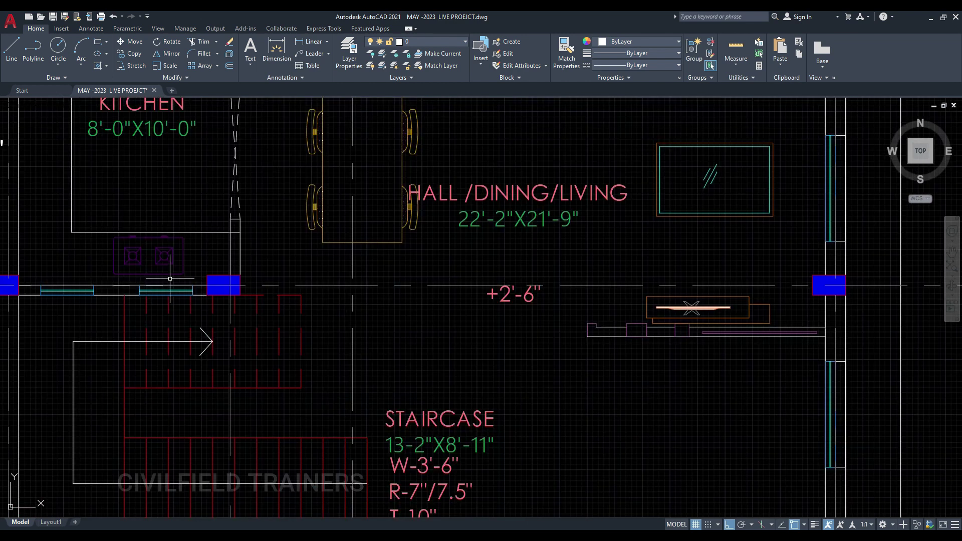
pyautogui.moveTo(191, 271); pyautogui.dragTo(232, 283, button='middle')
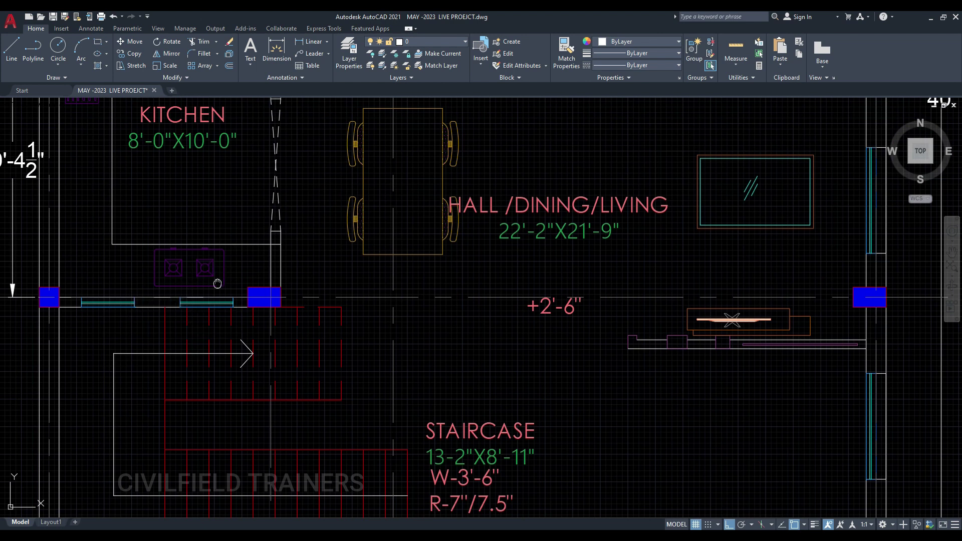
pyautogui.moveTo(211, 283); pyautogui.dragTo(237, 323, button='middle')
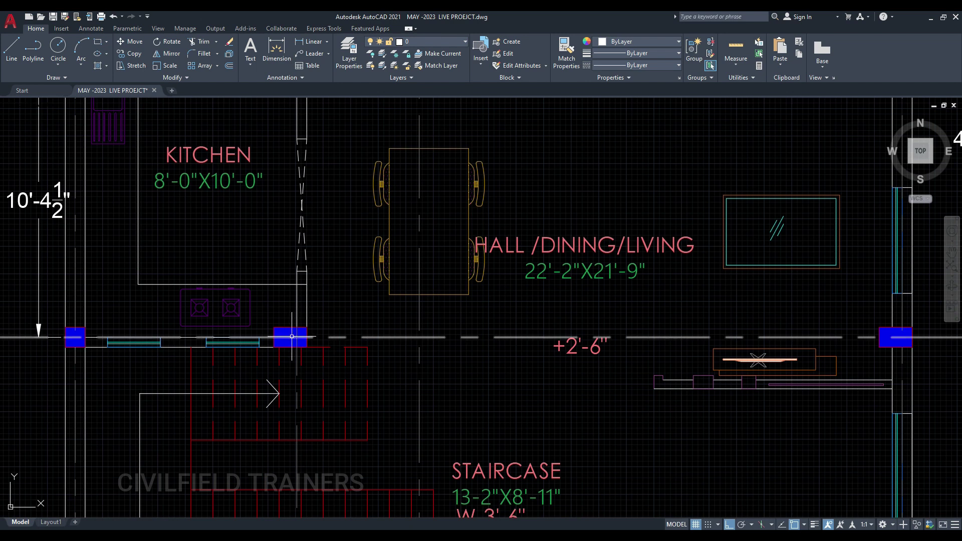
pyautogui.scroll(-3, 435, 335)
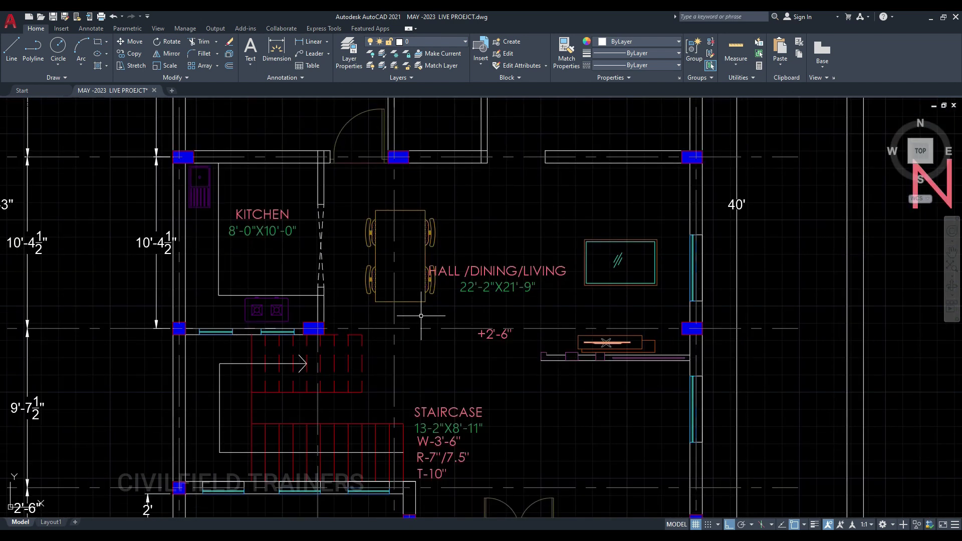
pyautogui.scroll(1, 297, 512)
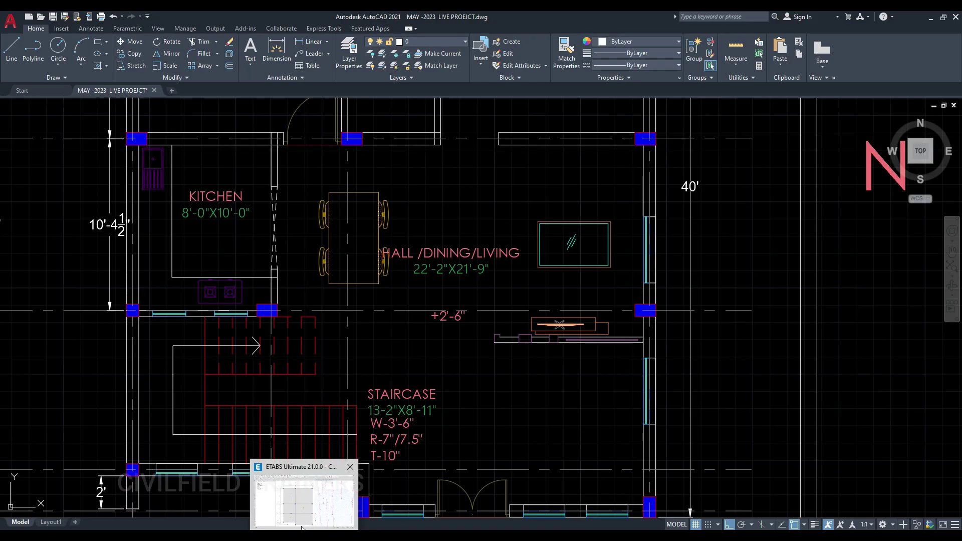
# Step: Switch to the ETABS model and unlock it for editing, accepting deletion of the analysis results
pyautogui.click(309, 471)
pyautogui.scroll(-3, 695, 294)
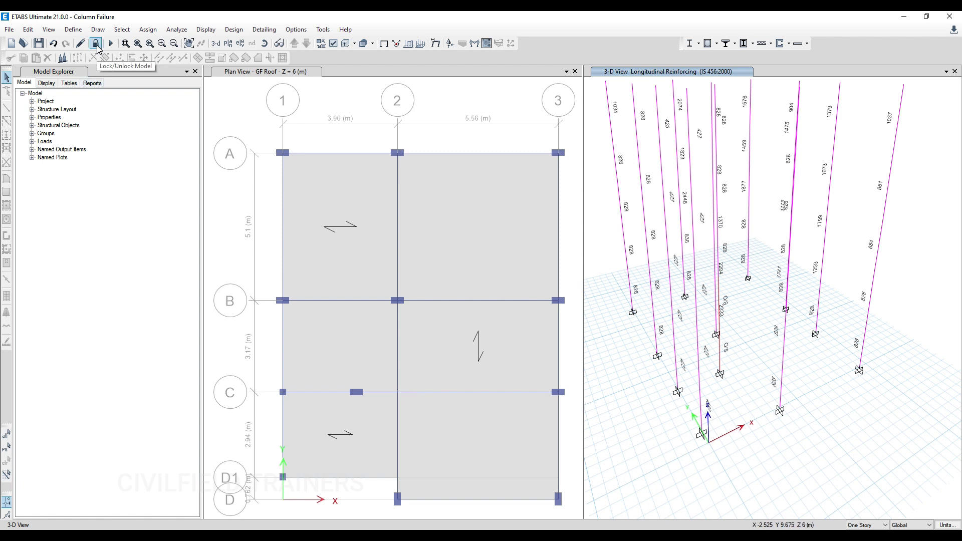
pyautogui.click(96, 43)
pyautogui.click(495, 313)
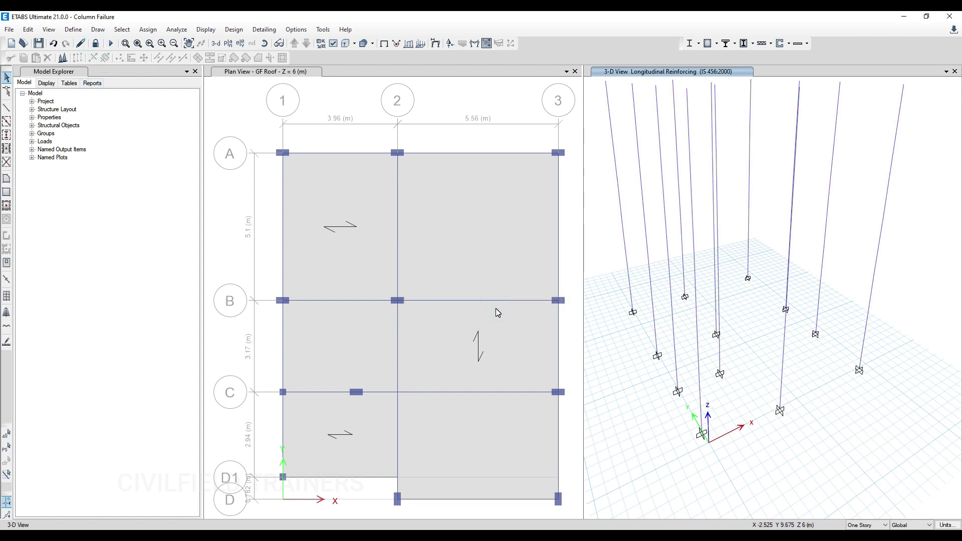
# Step: Move the O/S column on grid C by 1.4224 m in X to grid point 2-C on all stories, picking both points on the model
pyautogui.click(721, 361)
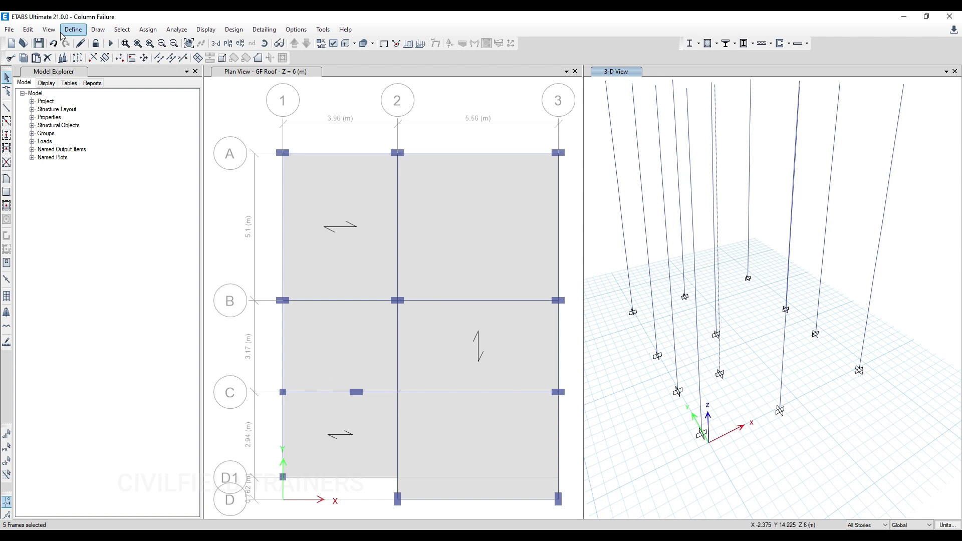
pyautogui.click(27, 30)
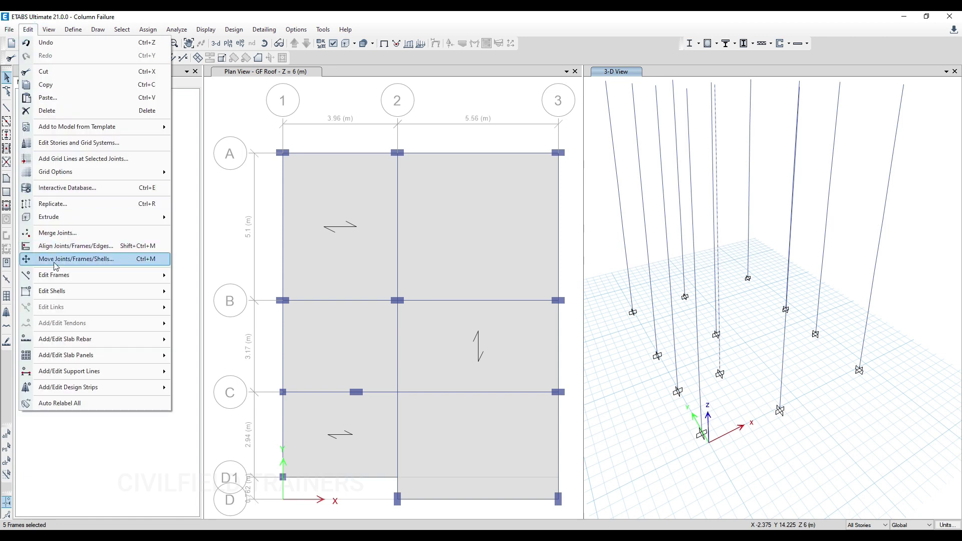
pyautogui.click(70, 259)
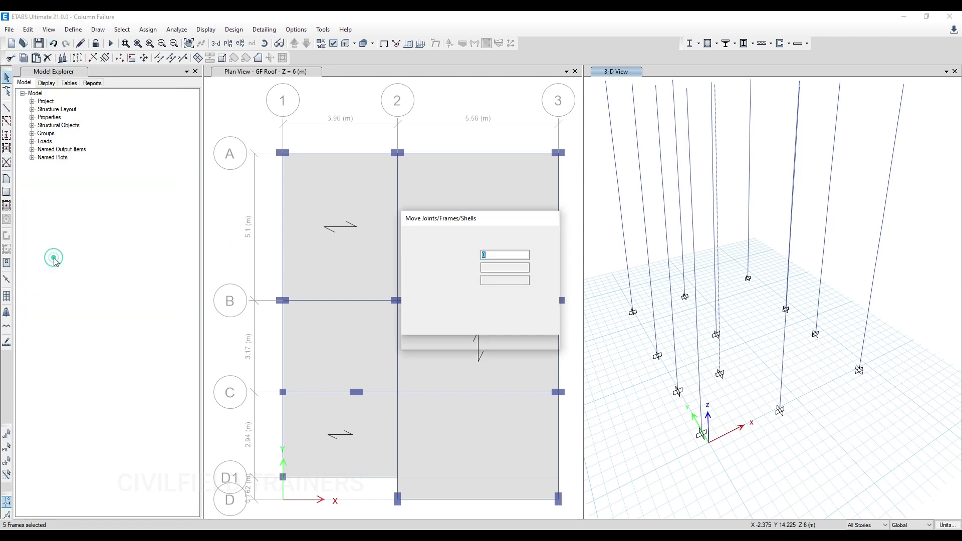
pyautogui.click(458, 302)
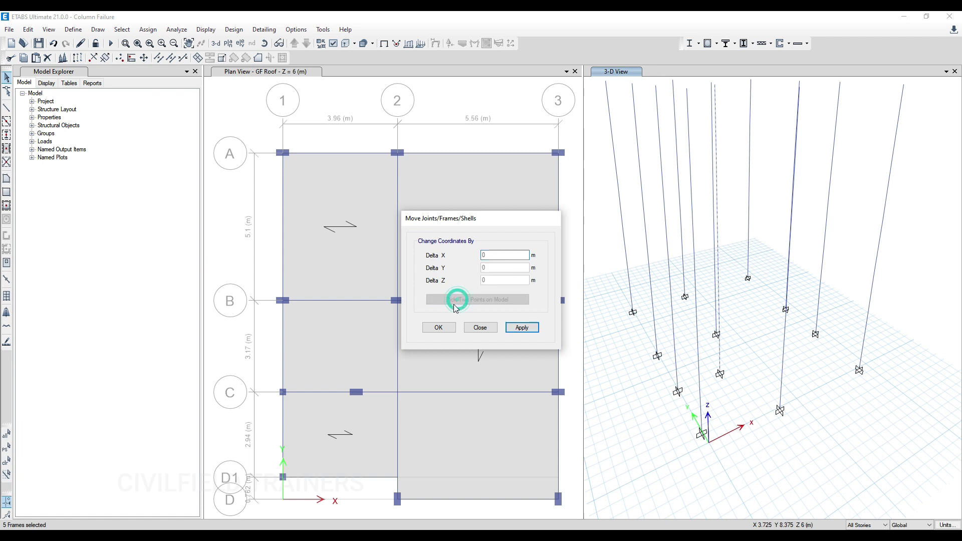
pyautogui.click(356, 392)
pyautogui.click(399, 392)
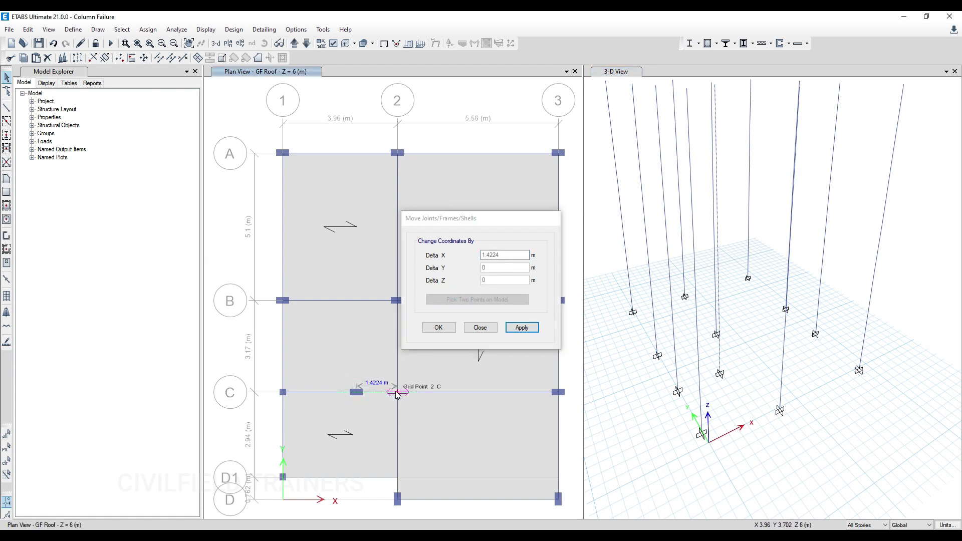
pyautogui.click(521, 327)
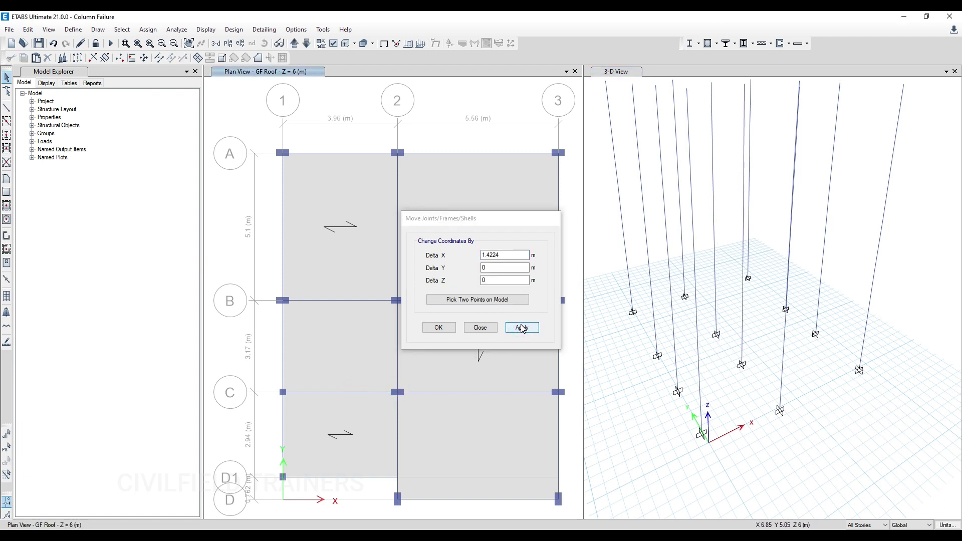
pyautogui.click(439, 327)
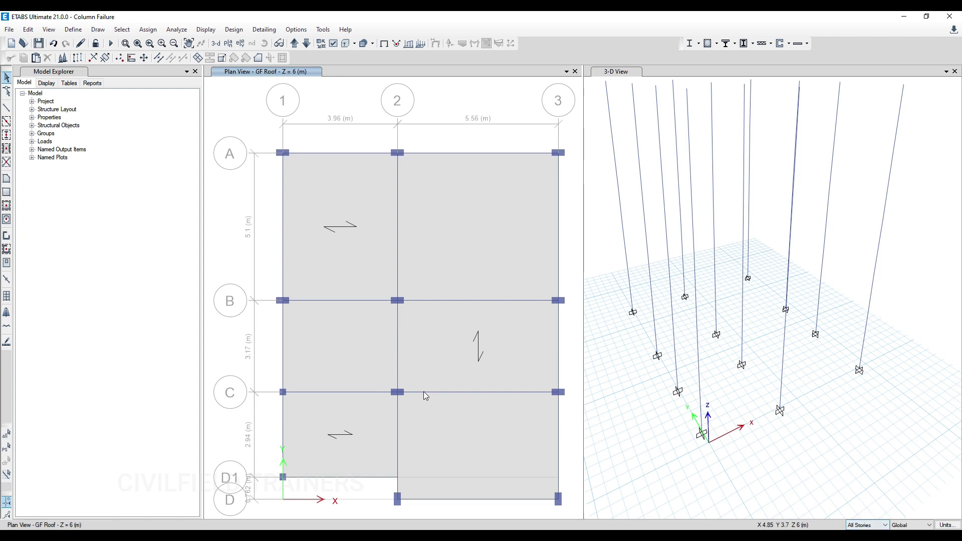
# Step: Display the frame section names on the GF Roof plan view
pyautogui.click(398, 353)
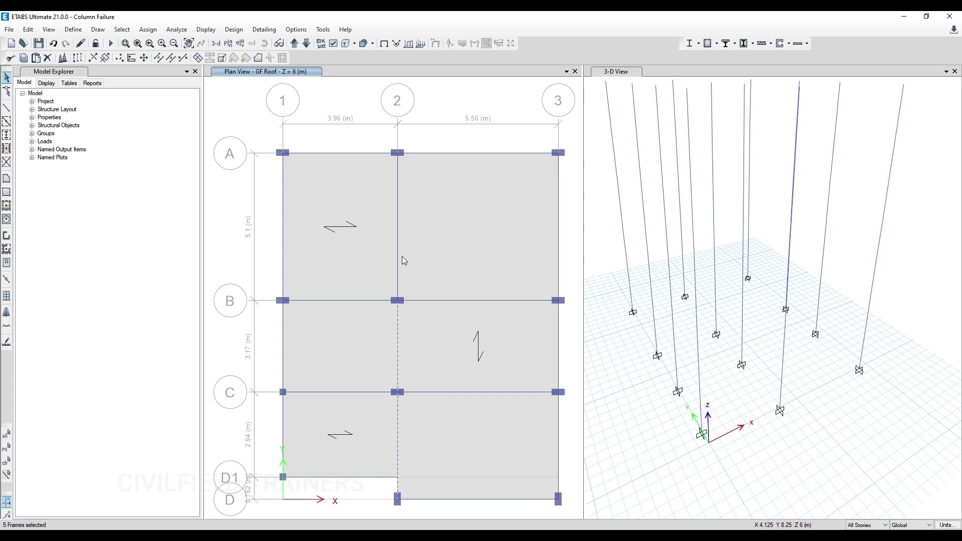
pyautogui.hotkey('ctrl', 'w')
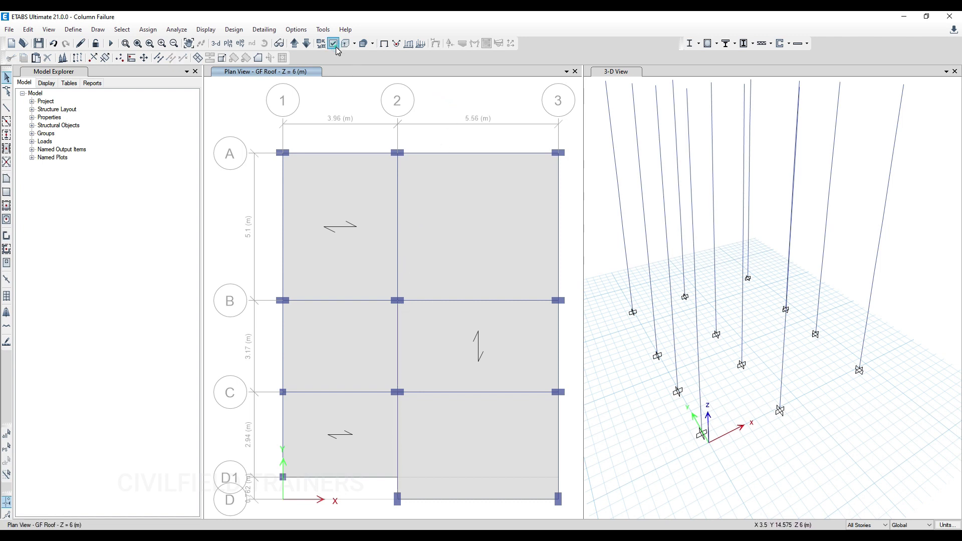
pyautogui.click(428, 118)
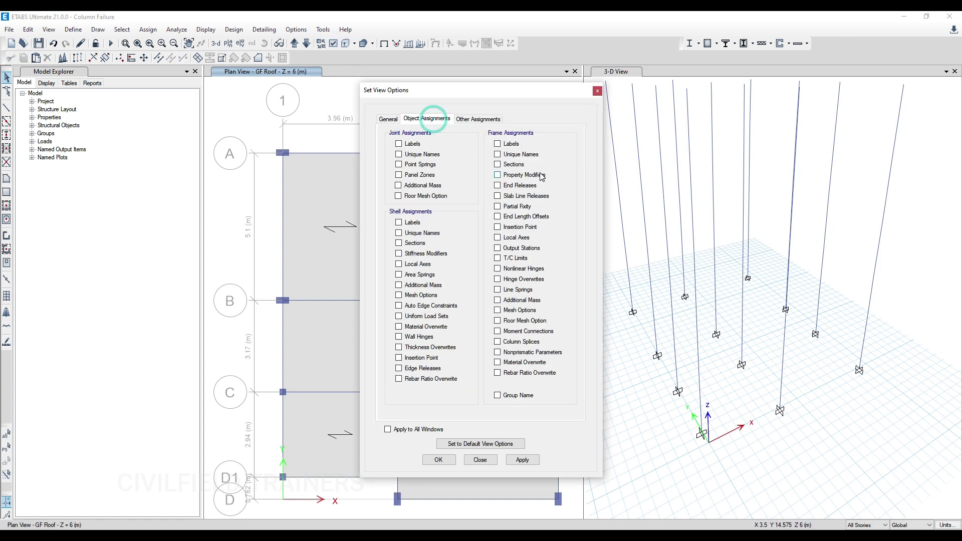
pyautogui.click(503, 166)
pyautogui.click(522, 460)
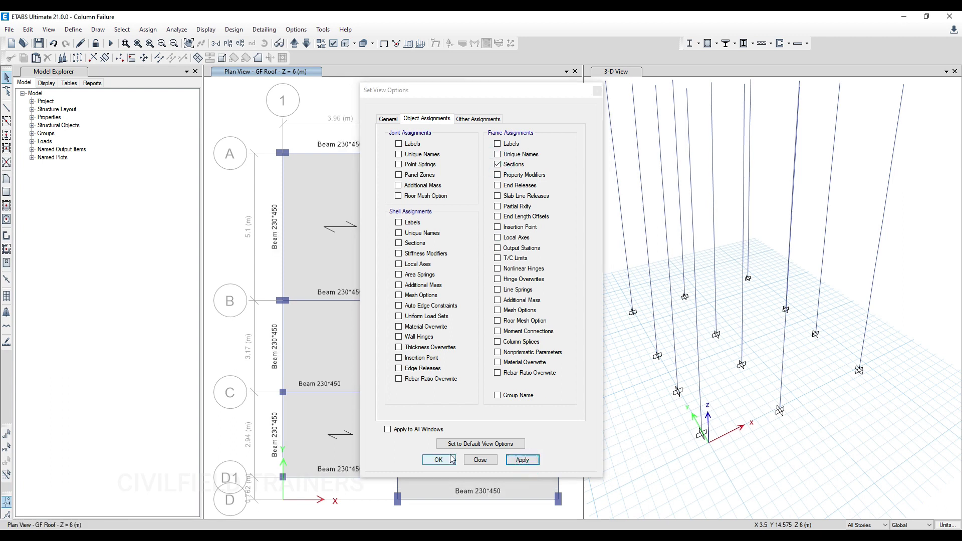
pyautogui.click(444, 459)
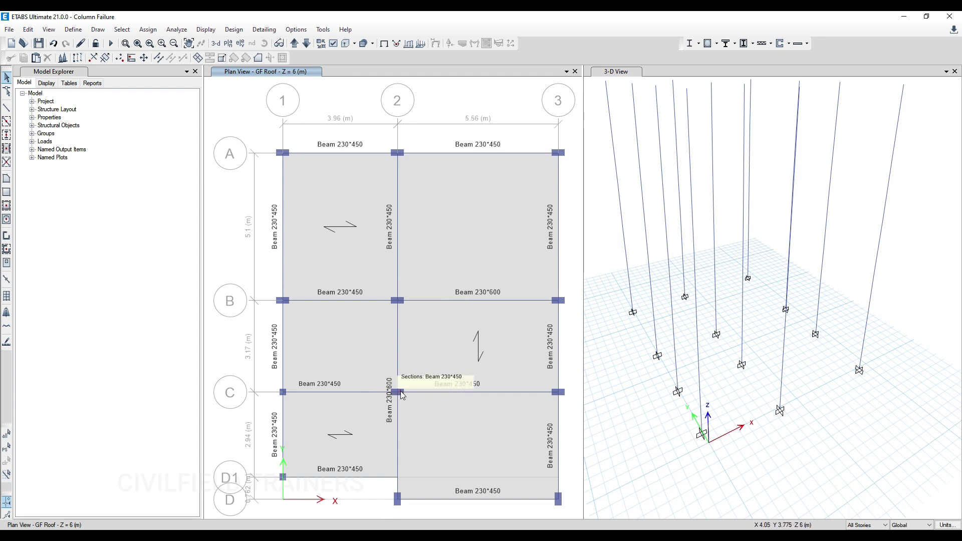
pyautogui.scroll(3, 395, 395)
pyautogui.moveTo(411, 359); pyautogui.dragTo(427, 384)
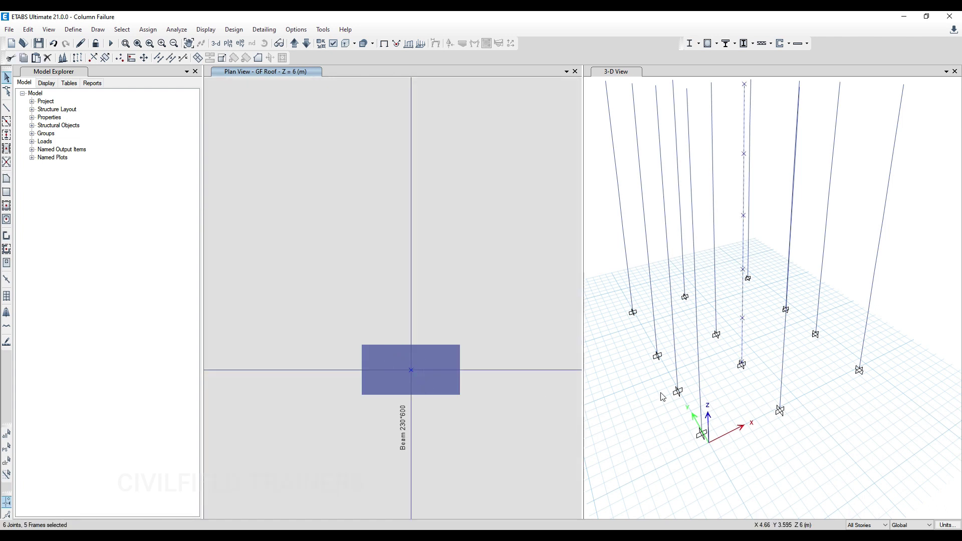
pyautogui.scroll(-3, 689, 413)
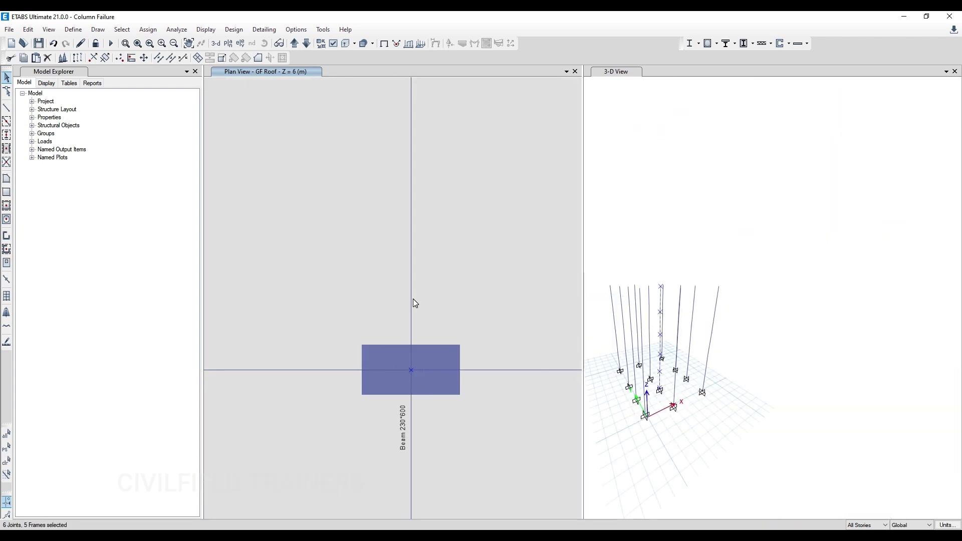
pyautogui.scroll(-2, 407, 335)
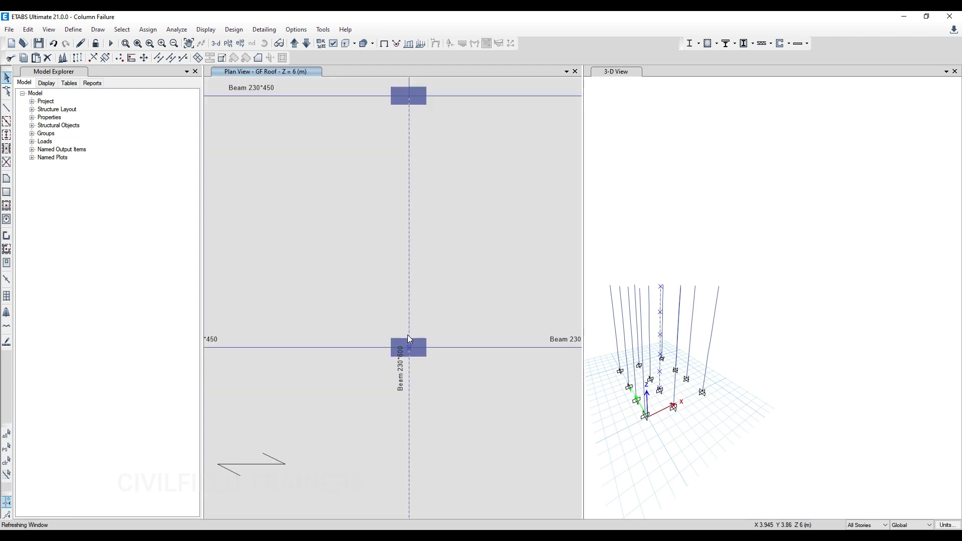
pyautogui.click(28, 29)
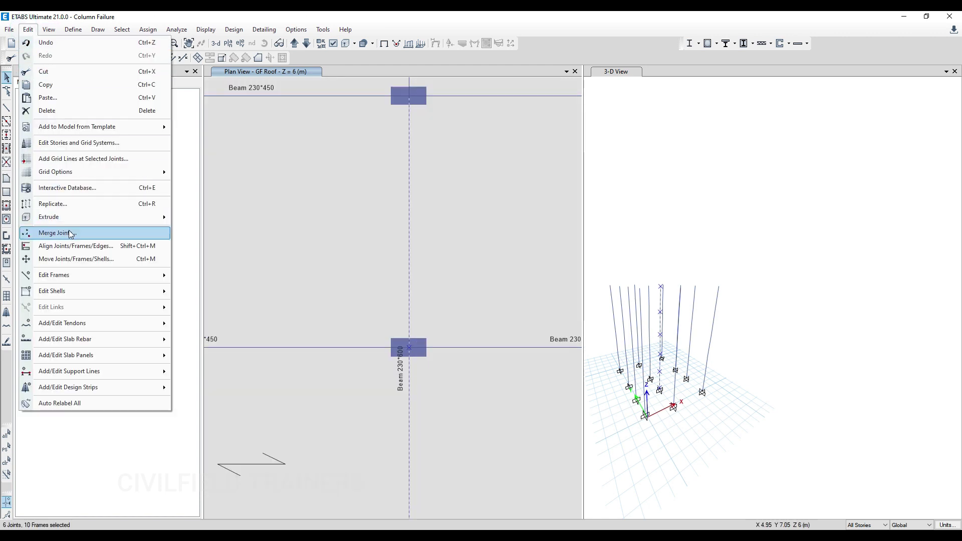
pyautogui.moveTo(84, 275)
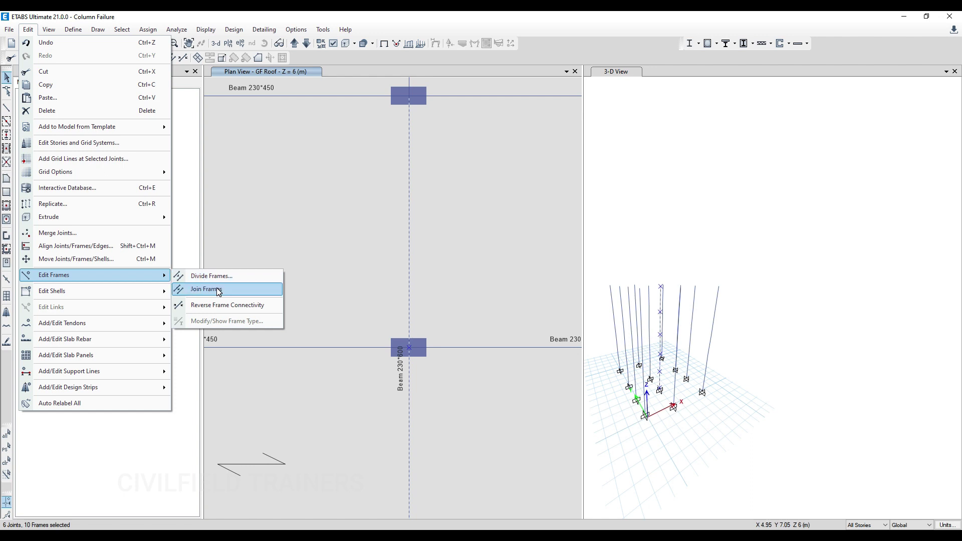
pyautogui.click(518, 301)
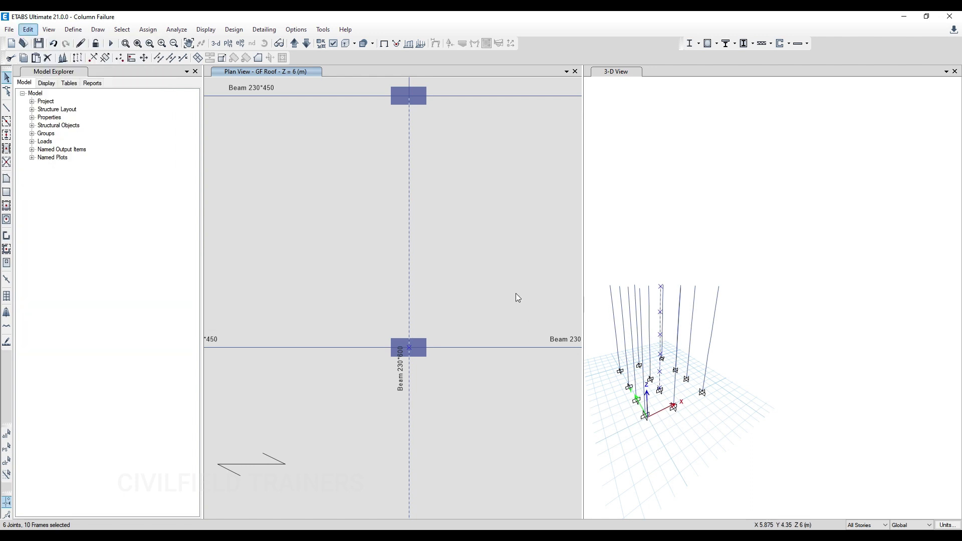
# Step: Divide the grid 2 beam between grids B and D on all stories at its intersection with the relocated column, using selected frames and joints
pyautogui.scroll(-3, 464, 291)
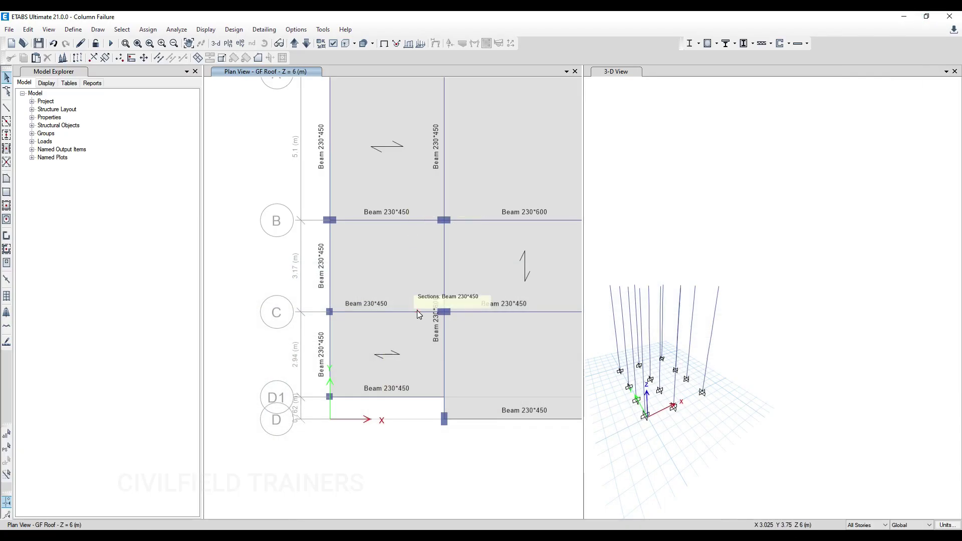
pyautogui.scroll(-3, 466, 293)
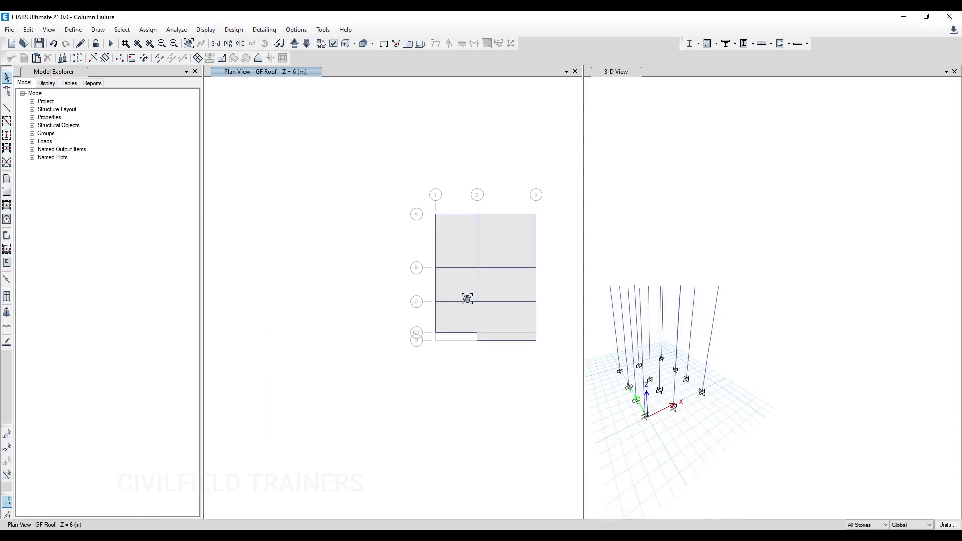
pyautogui.scroll(3, 476, 297)
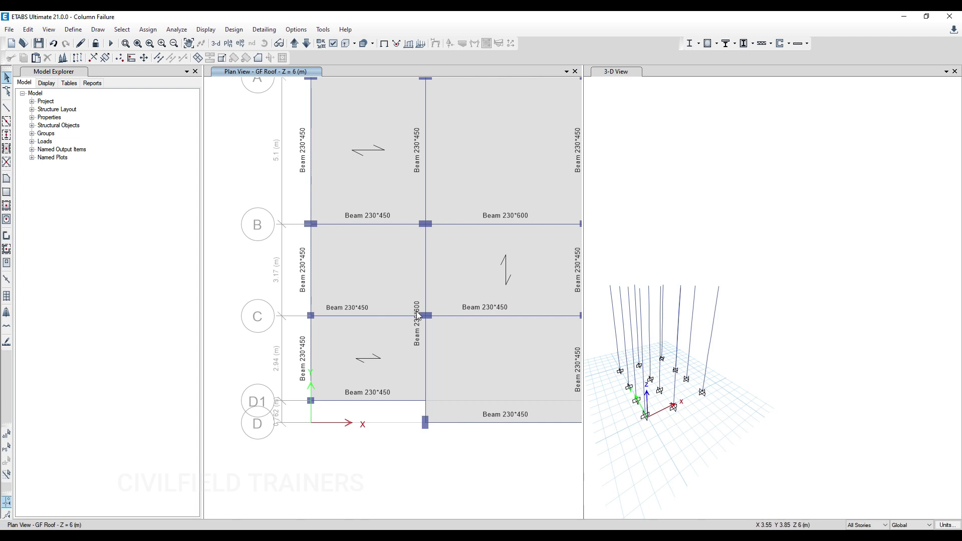
pyautogui.click(425, 249)
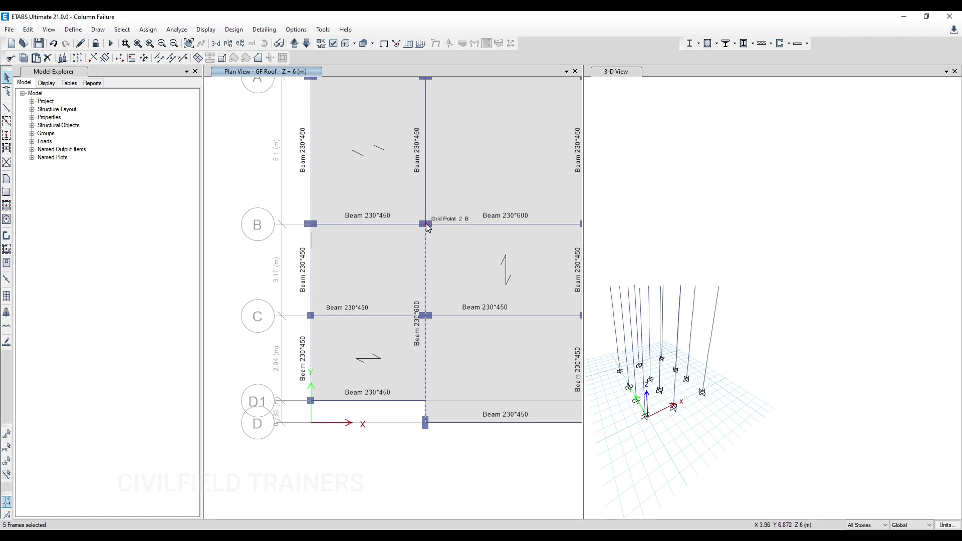
pyautogui.moveTo(468, 312); pyautogui.dragTo(444, 321, button='middle')
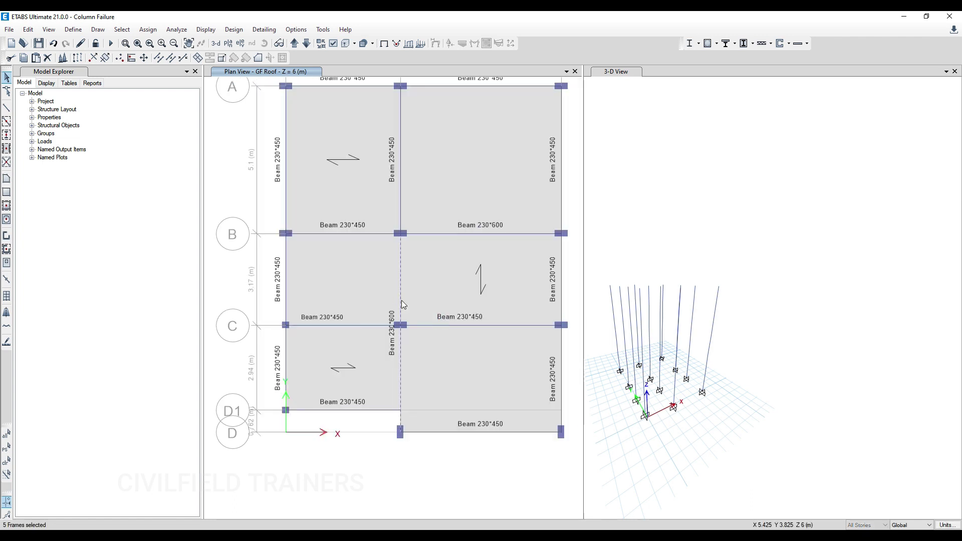
pyautogui.scroll(3, 403, 305)
pyautogui.scroll(3, 656, 361)
pyautogui.click(664, 412)
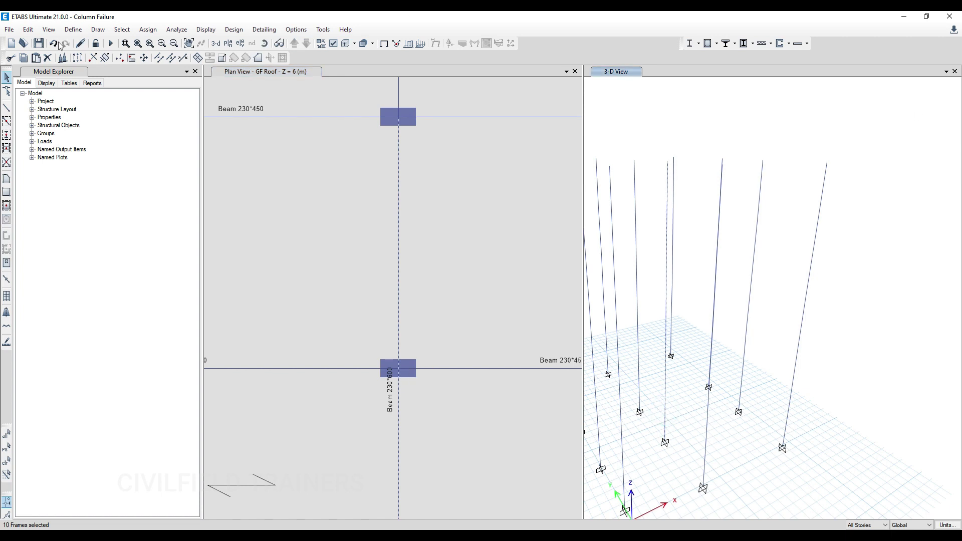
pyautogui.click(49, 29)
pyautogui.click(26, 30)
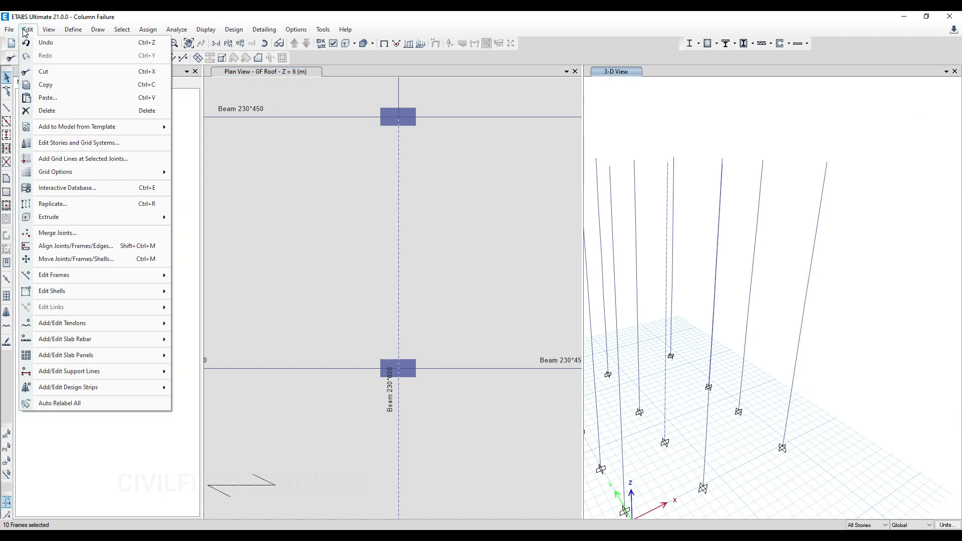
pyautogui.moveTo(71, 276)
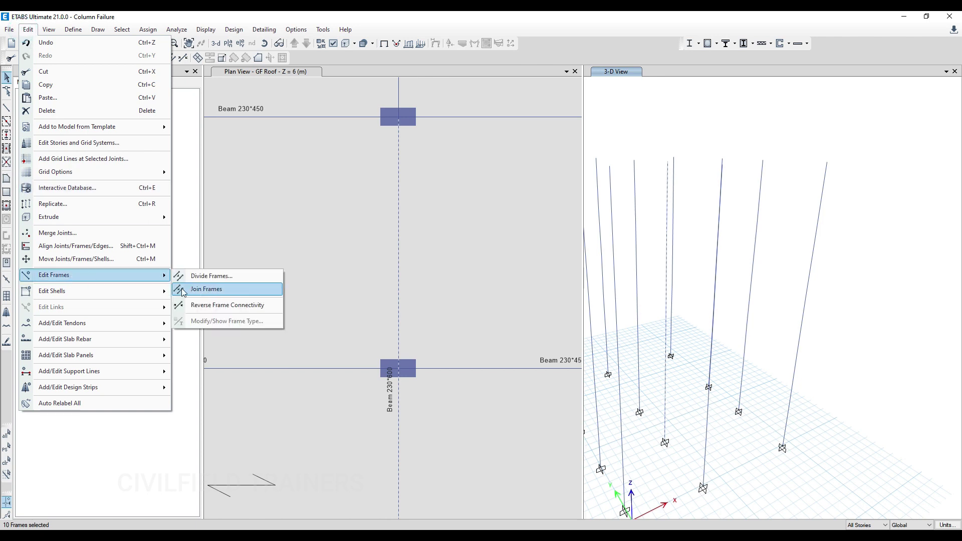
pyautogui.click(194, 277)
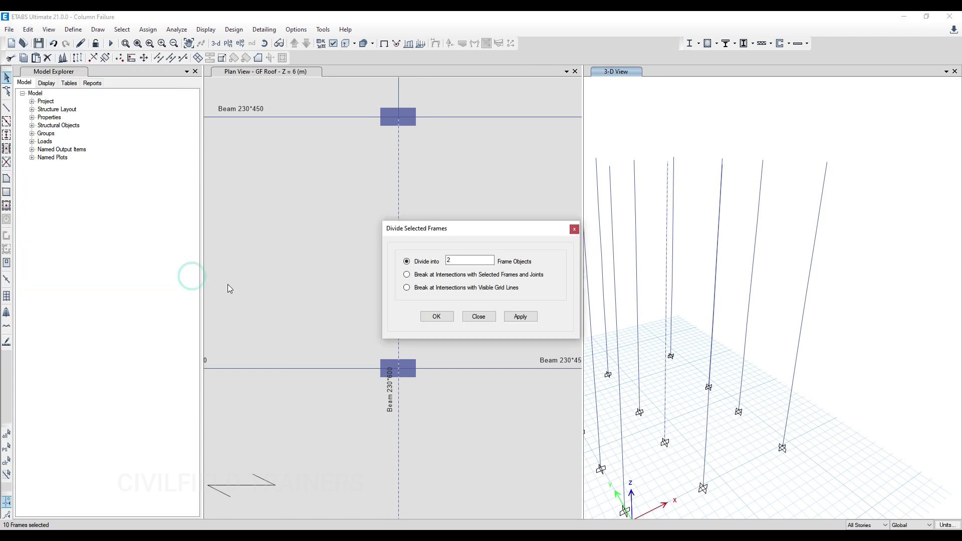
pyautogui.click(406, 275)
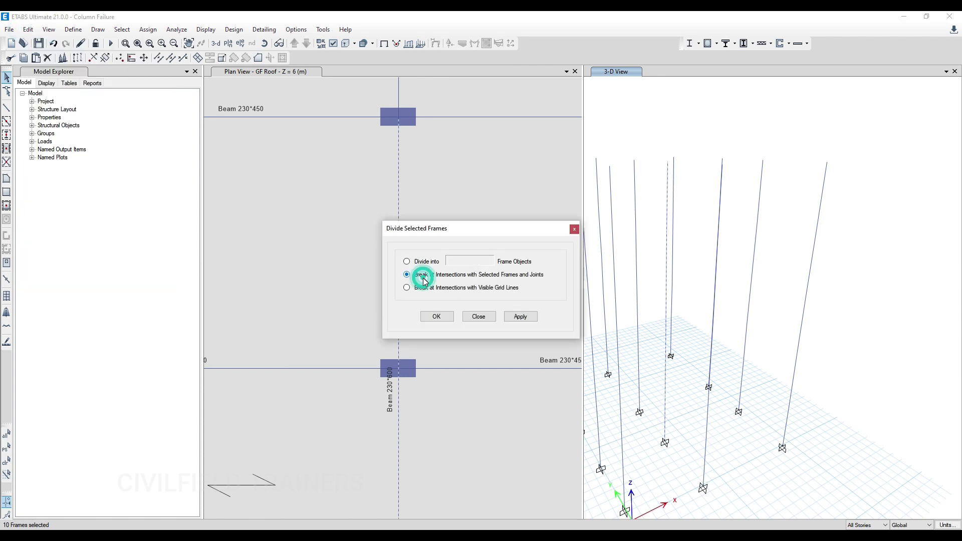
pyautogui.click(519, 317)
pyautogui.click(437, 317)
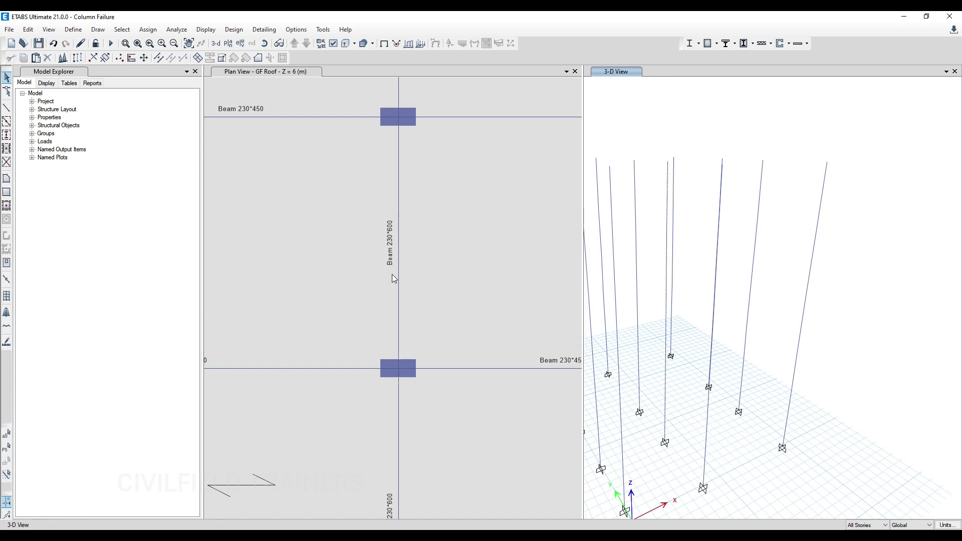
# Step: Delete the old grid C beam segments between grids 1 and 3 on all stories
pyautogui.scroll(-4, 416, 278)
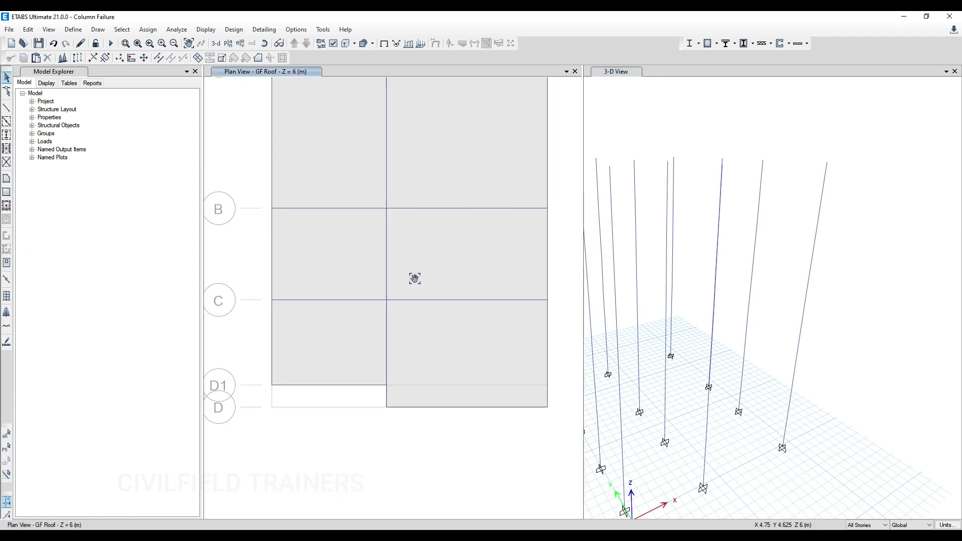
pyautogui.click(432, 283)
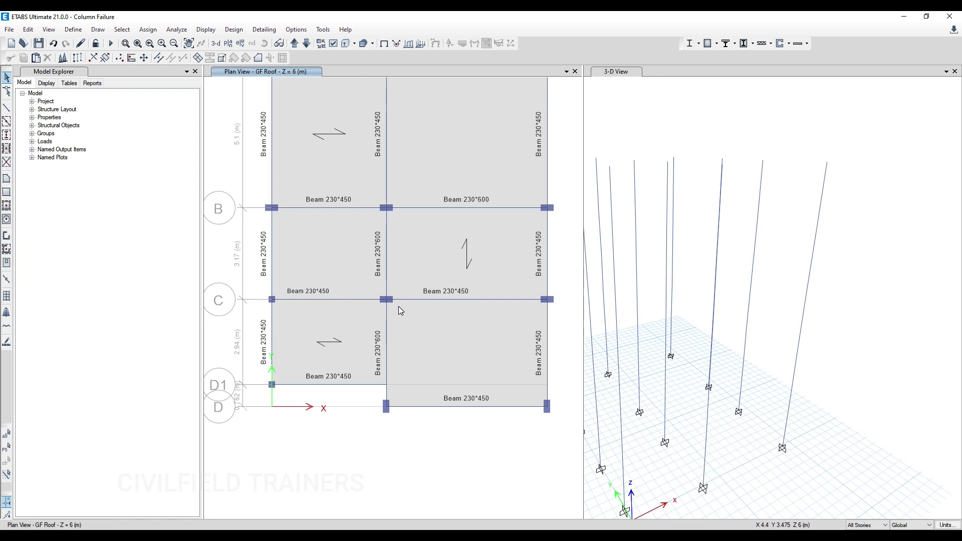
pyautogui.click(363, 301)
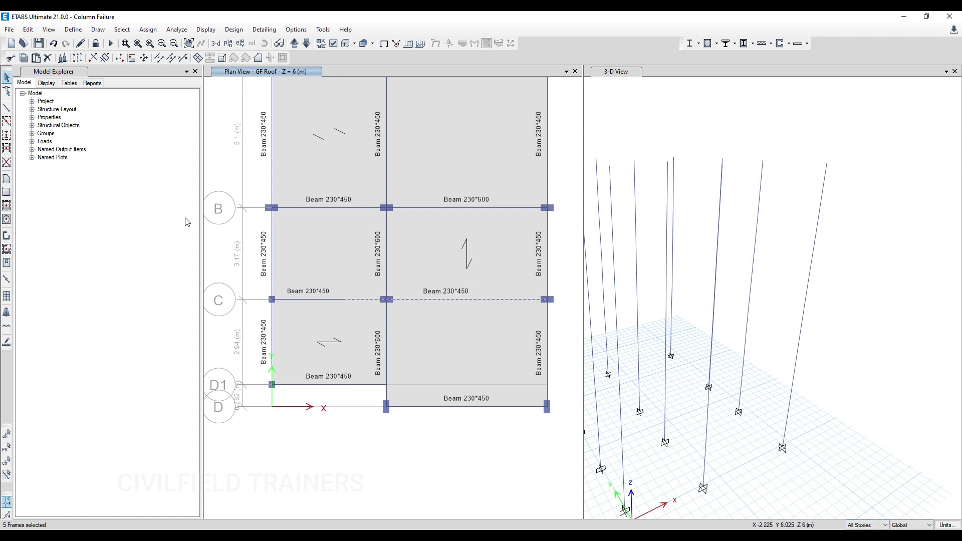
pyautogui.click(48, 57)
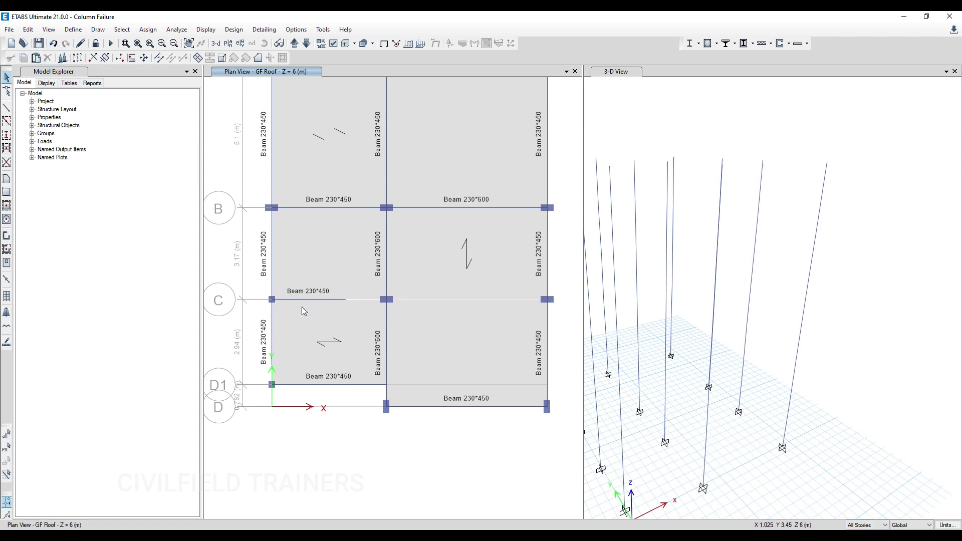
pyautogui.click(47, 58)
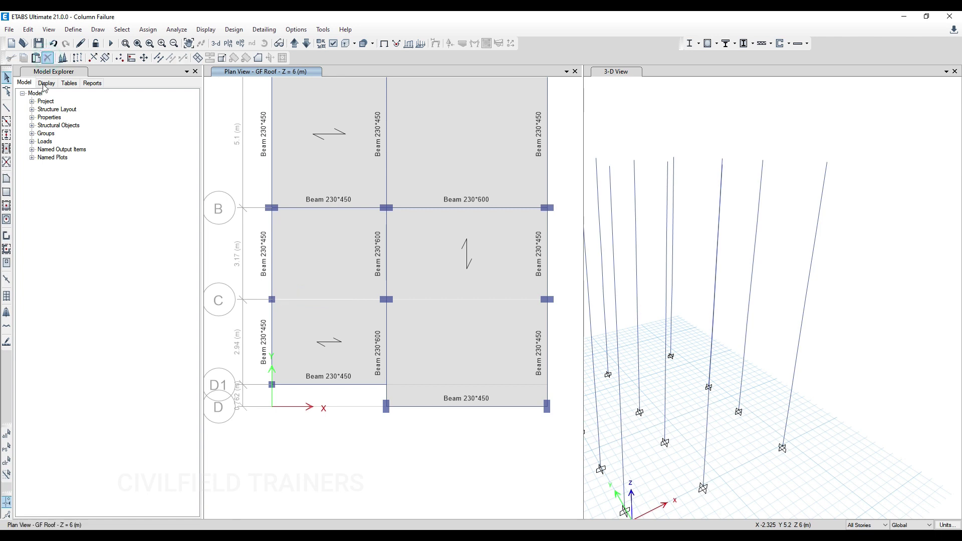
# Step: Draw Beam 230*450 frames along grid C from grid point 1-C to 2-C and from 2-C to 3-C
pyautogui.click(7, 108)
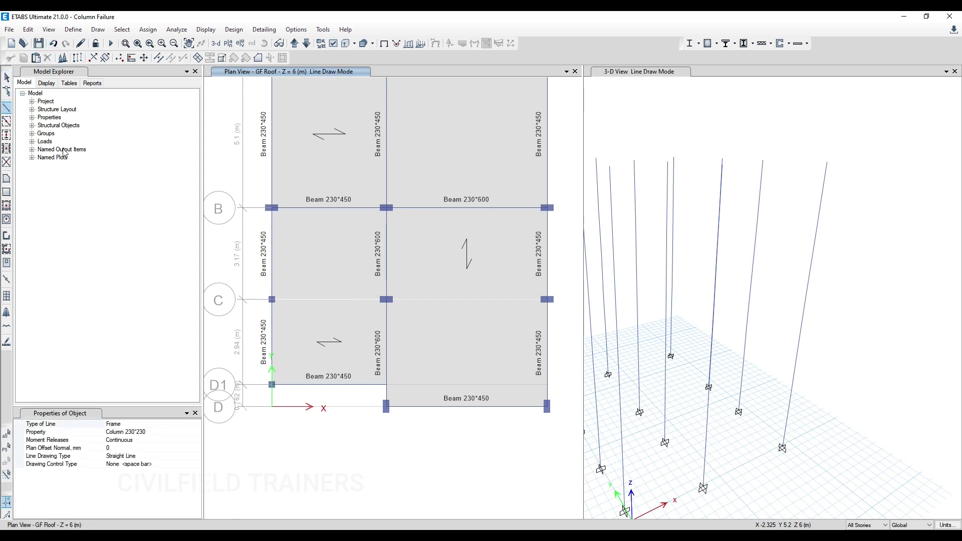
pyautogui.click(173, 431)
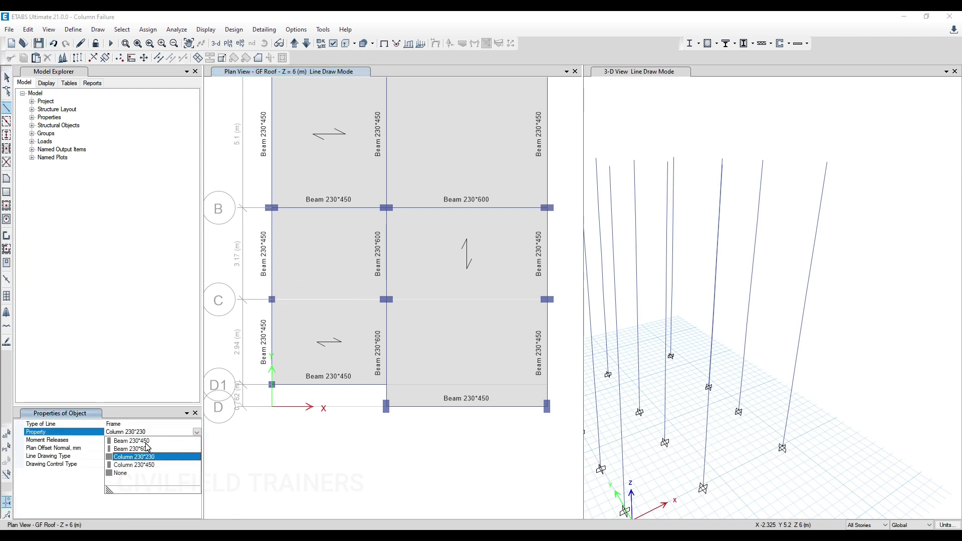
pyautogui.click(145, 443)
pyautogui.click(272, 298)
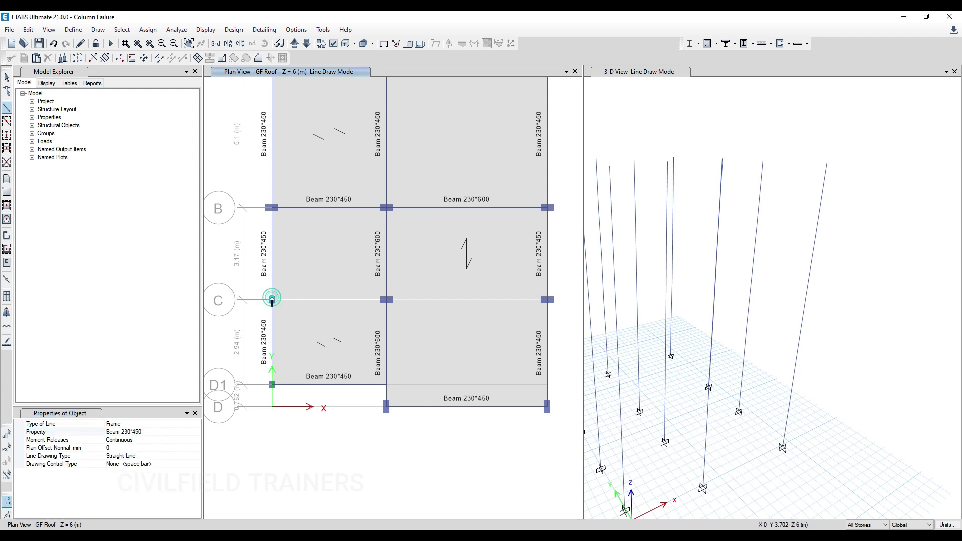
pyautogui.doubleClick(387, 299)
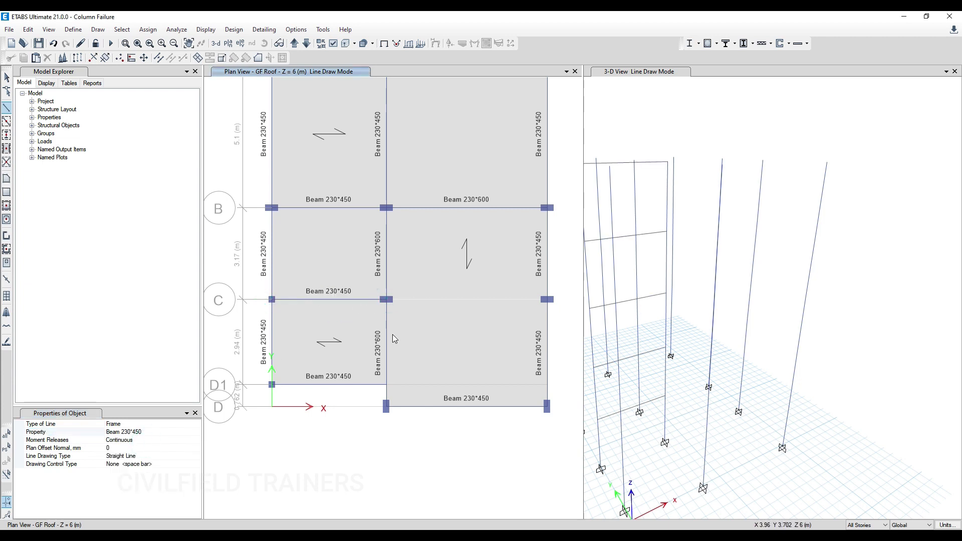
pyautogui.click(386, 299)
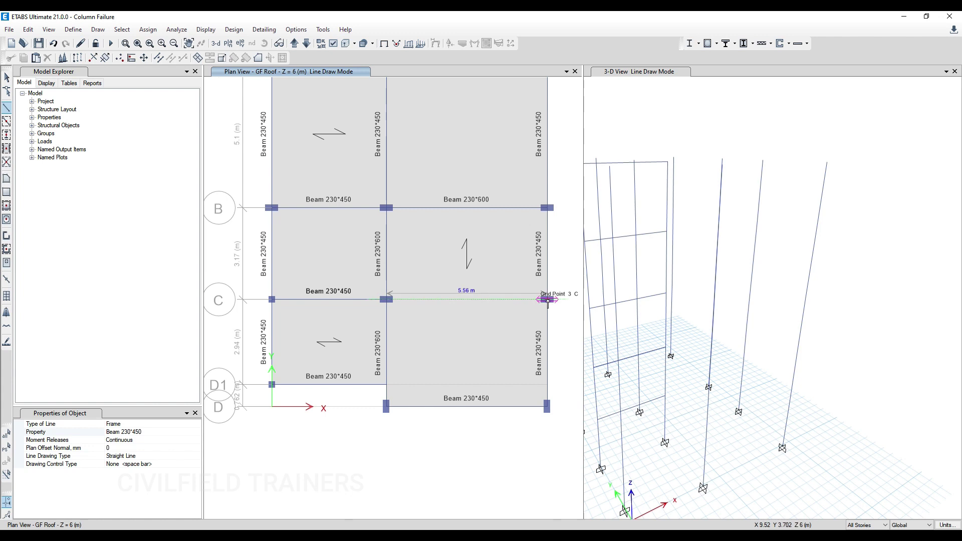
pyautogui.doubleClick(547, 299)
pyautogui.press('Escape')
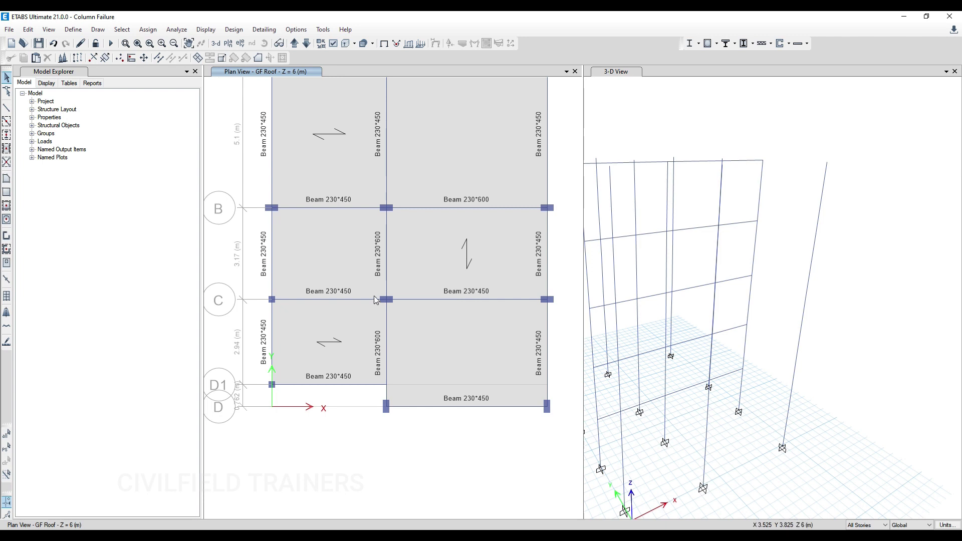
# Step: Assign the Beam 230*450 section to both grid 2 beams between grids B and D on all stories
pyautogui.click(385, 268)
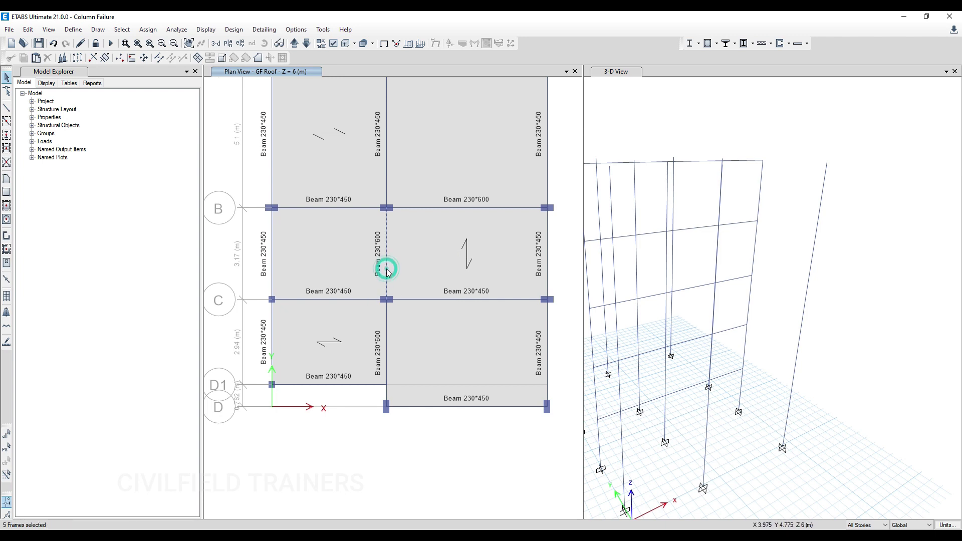
pyautogui.click(387, 328)
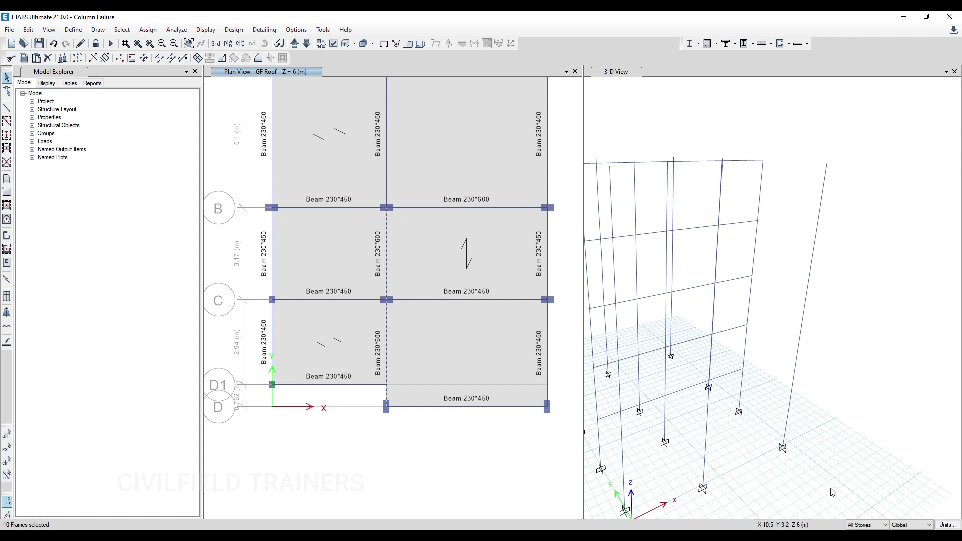
pyautogui.click(148, 29)
pyautogui.moveTo(245, 58)
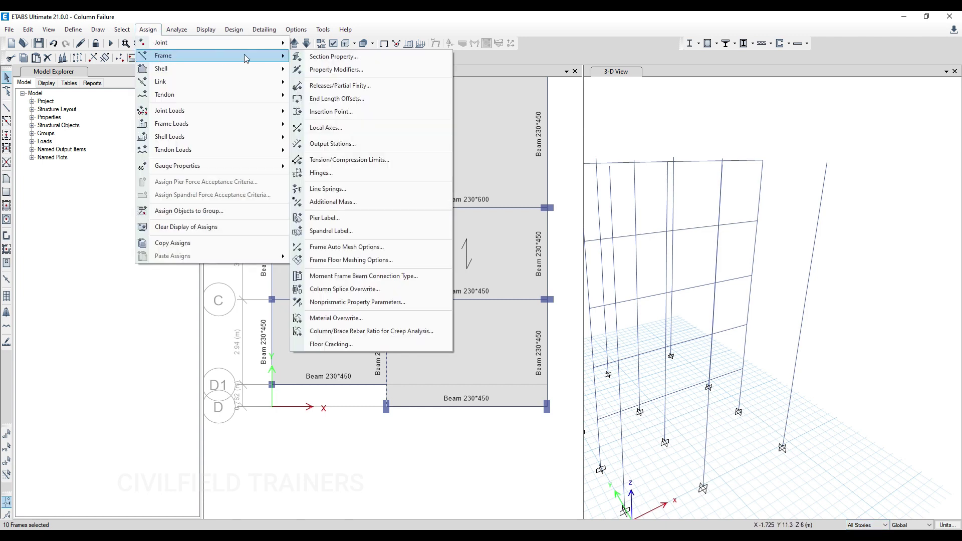
pyautogui.click(333, 57)
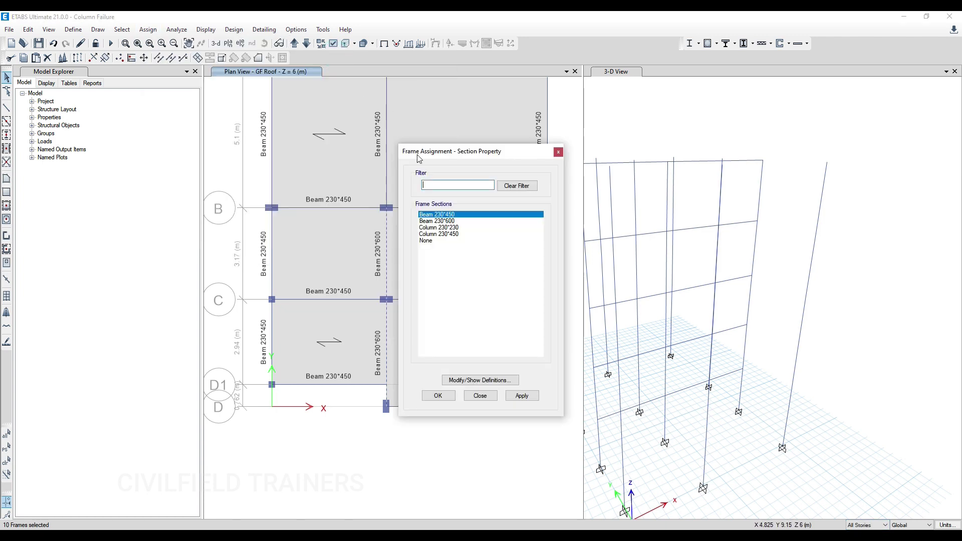
pyautogui.click(522, 395)
pyautogui.click(438, 396)
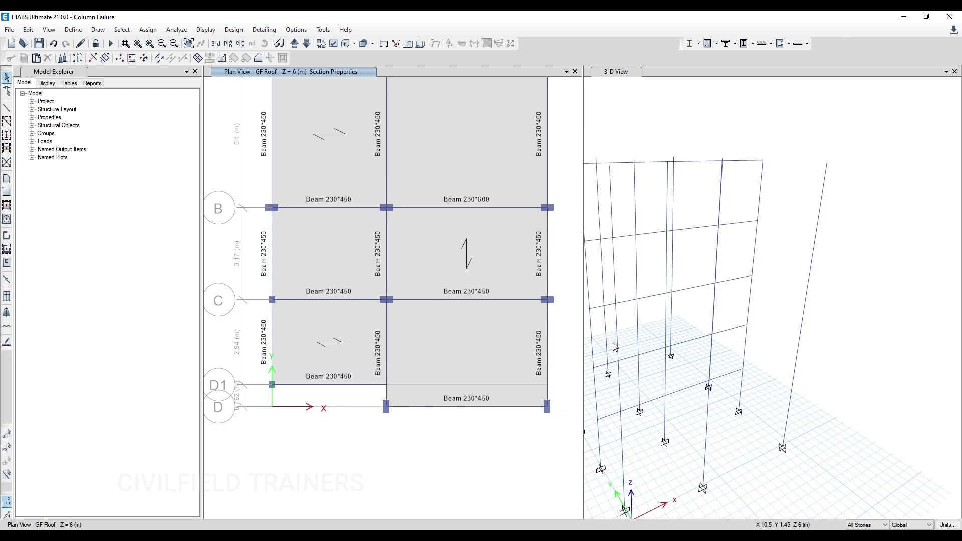
# Step: Run the analysis and the concrete frame design of the updated model
pyautogui.moveTo(614, 346); pyautogui.dragTo(719, 343, button='middle')
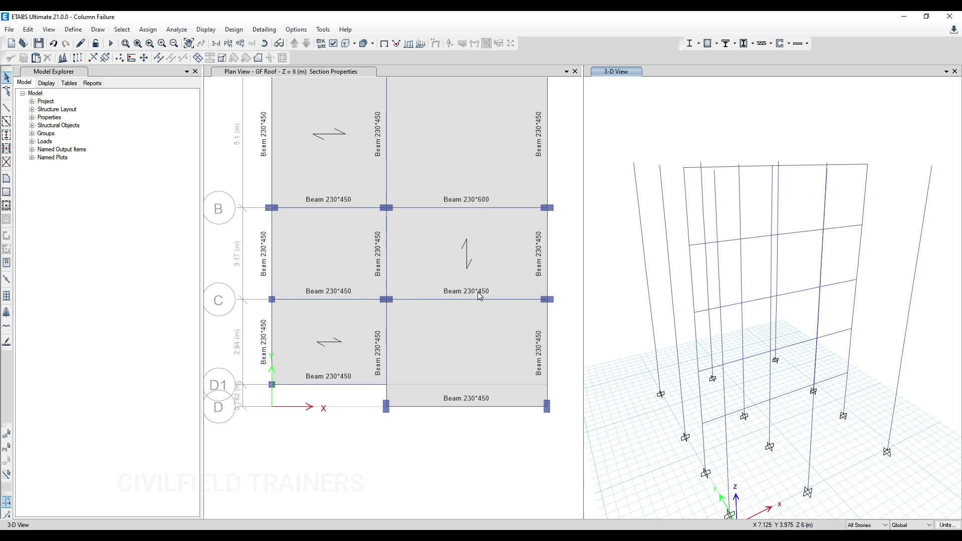
pyautogui.click(110, 43)
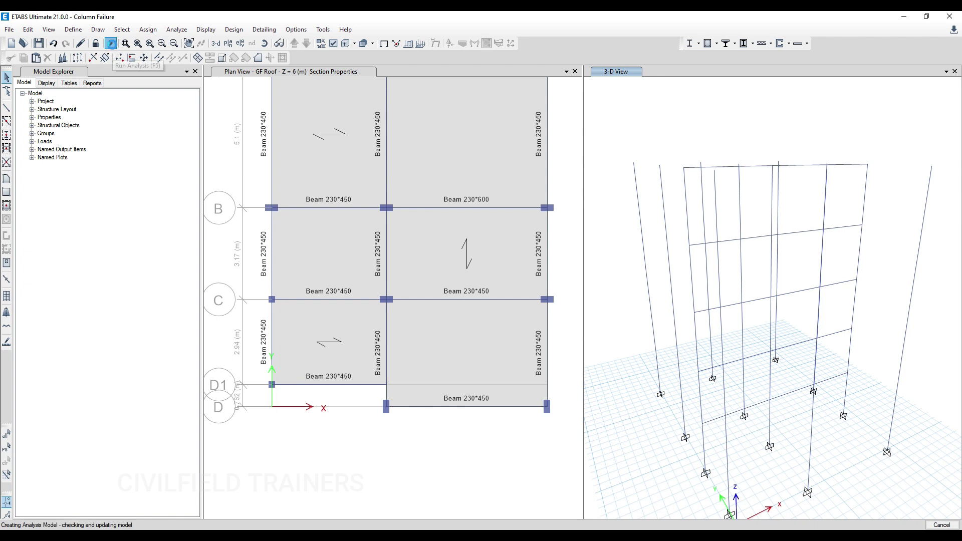
pyautogui.click(707, 44)
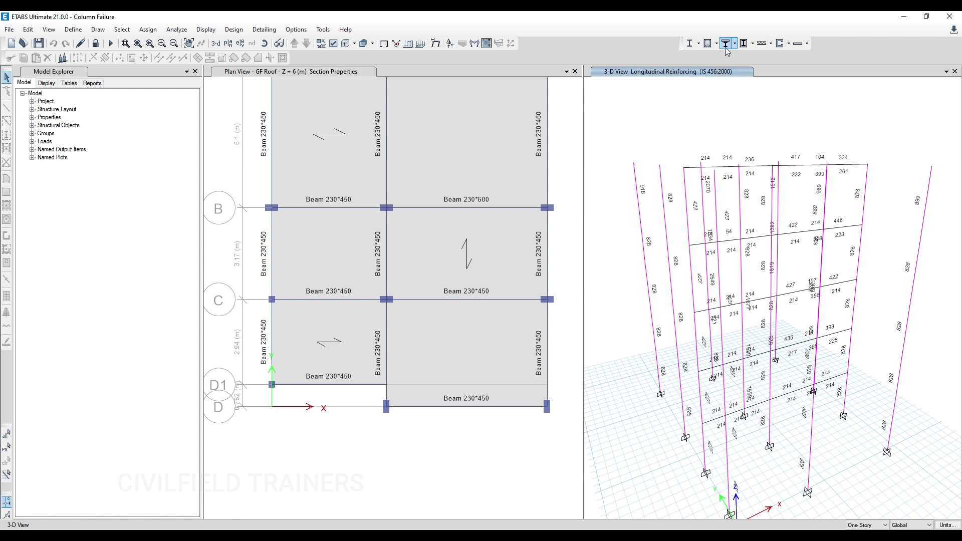
# Step: Verify whether all concrete frame members pass the design check
pyautogui.click(716, 44)
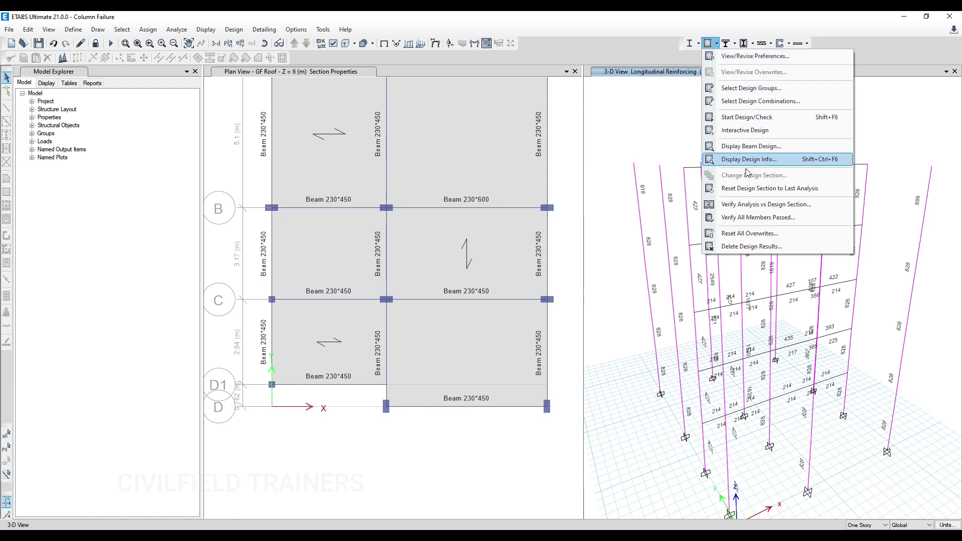
pyautogui.click(754, 217)
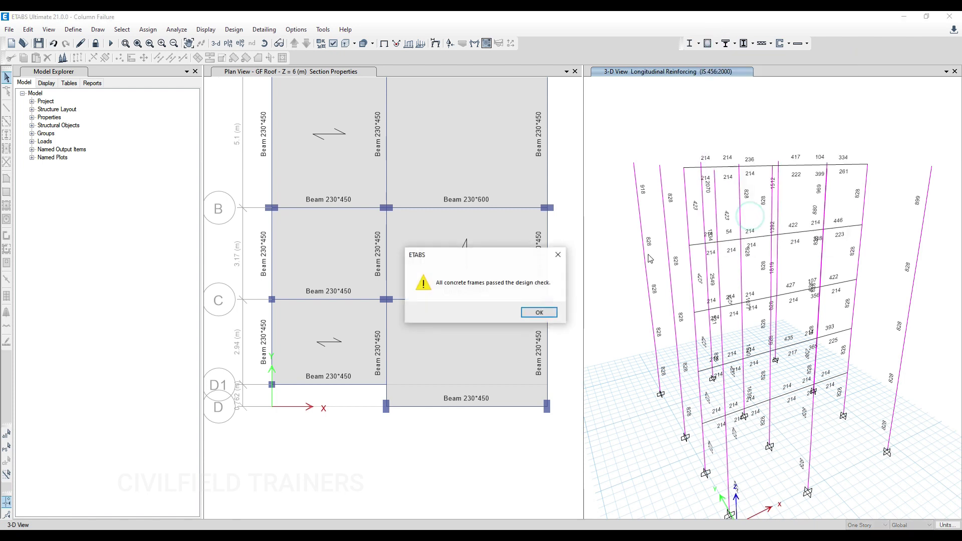
pyautogui.click(535, 312)
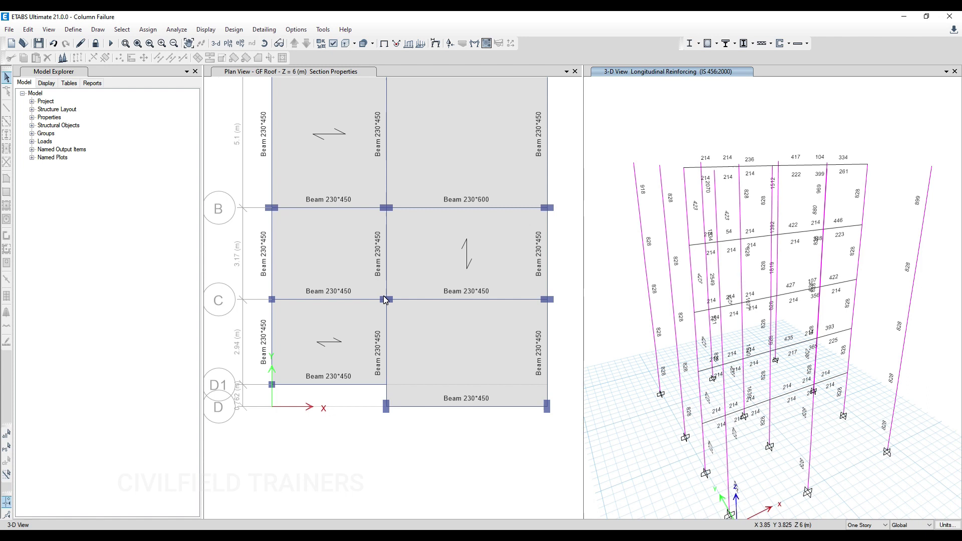
# Step: Display the Total Rebar Percentage design output on the 3-D view's concrete frames and examine it
pyautogui.click(708, 43)
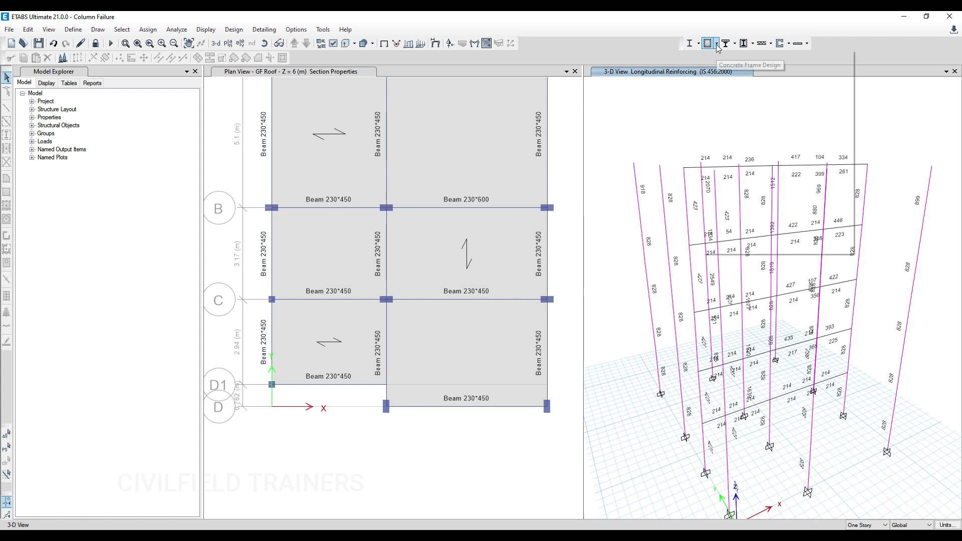
pyautogui.click(782, 159)
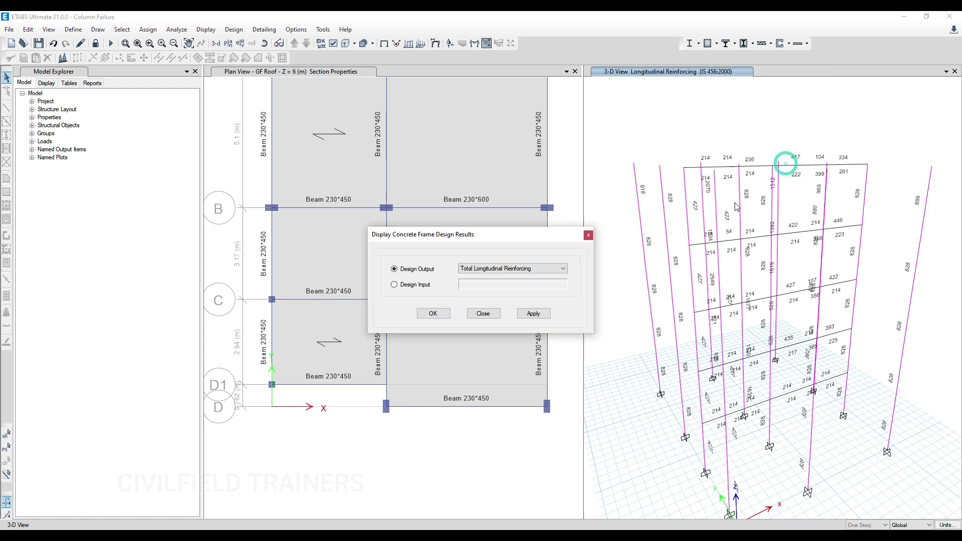
pyautogui.click(535, 270)
pyautogui.click(522, 284)
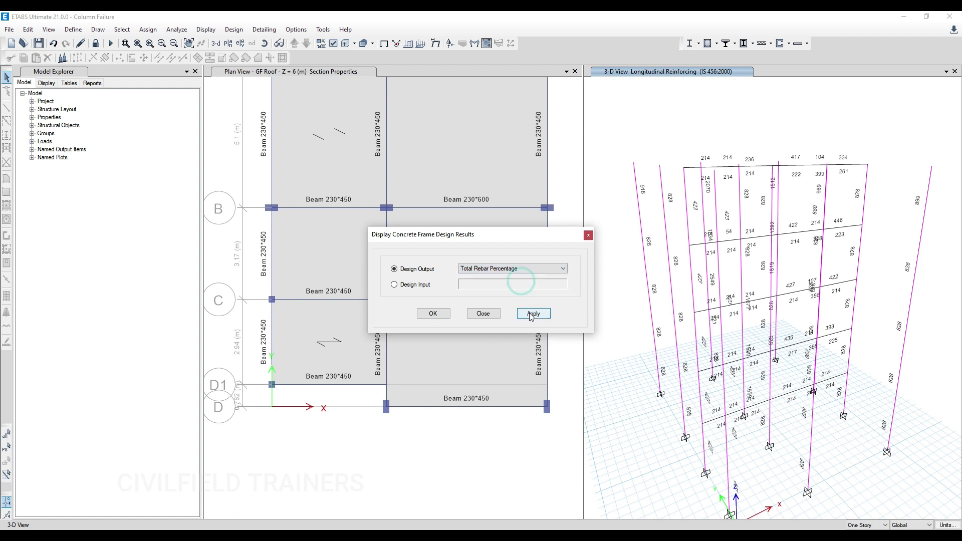
pyautogui.click(532, 314)
pyautogui.click(441, 319)
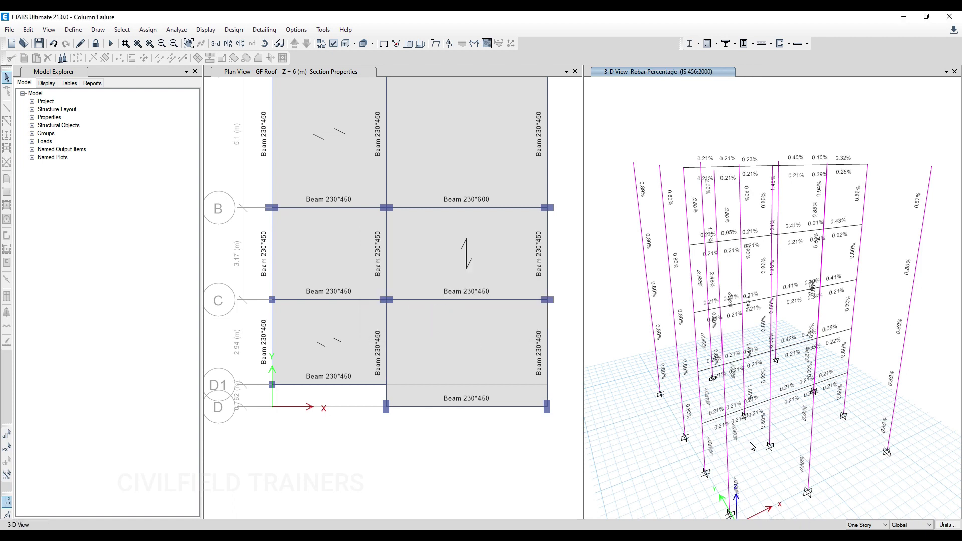
pyautogui.moveTo(757, 454)
pyautogui.keyDown('shift'); pyautogui.mouseDown(button='middle')
pyautogui.moveTo(768, 456)
pyautogui.moveTo(764, 445)
pyautogui.moveTo(792, 453)
pyautogui.moveTo(762, 446)
pyautogui.mouseUp(button='middle'); pyautogui.keyUp('shift')
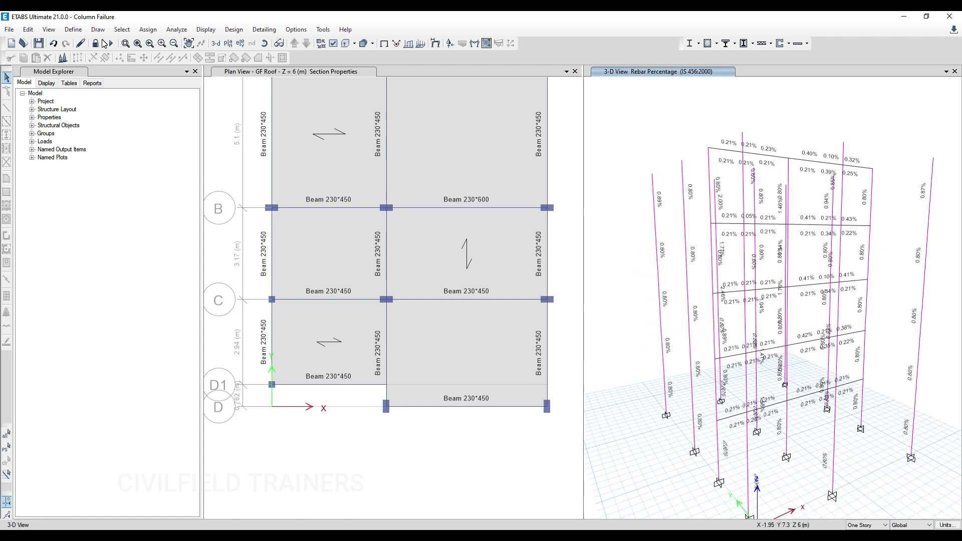
# Step: Unlock the model and assign a 6 kN/m uniform gravity load under Wall Loads to both grid C beams on all stories, replacing existing loads
pyautogui.click(96, 44)
pyautogui.click(495, 314)
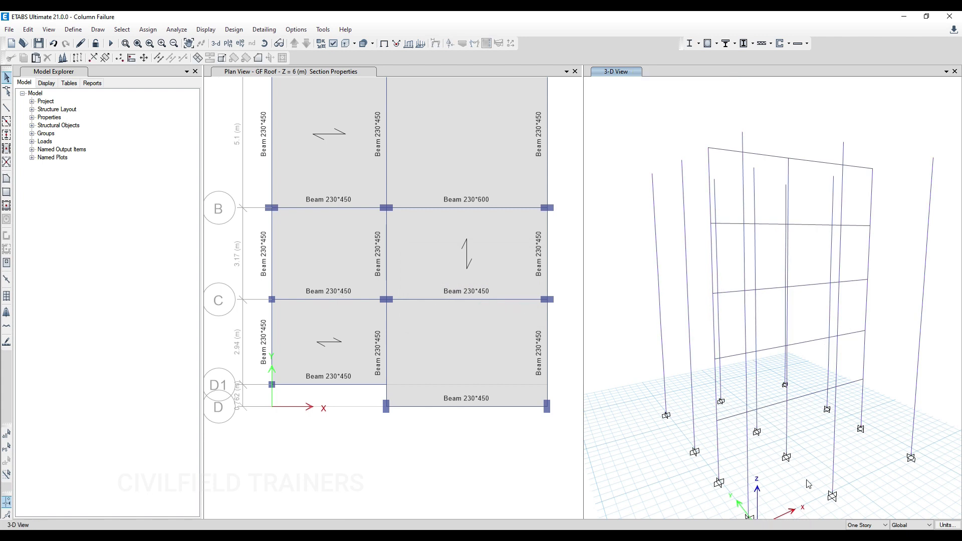
pyautogui.click(869, 525)
pyautogui.click(866, 506)
pyautogui.click(441, 300)
pyautogui.click(343, 300)
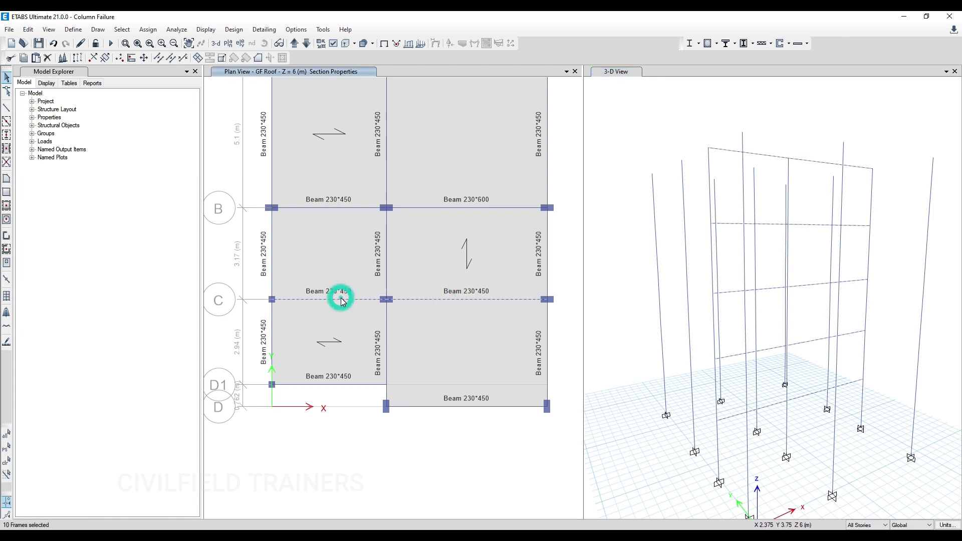
pyautogui.click(148, 29)
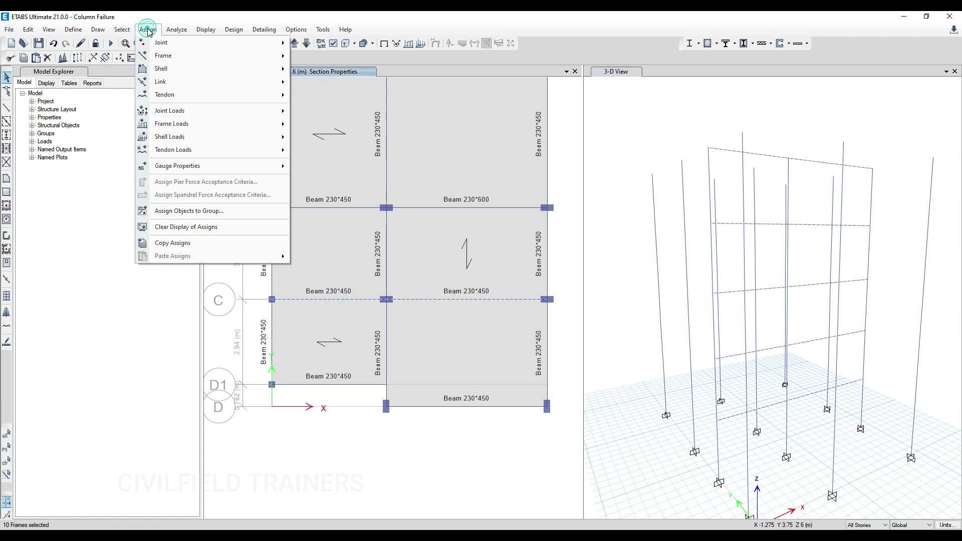
pyautogui.moveTo(255, 123)
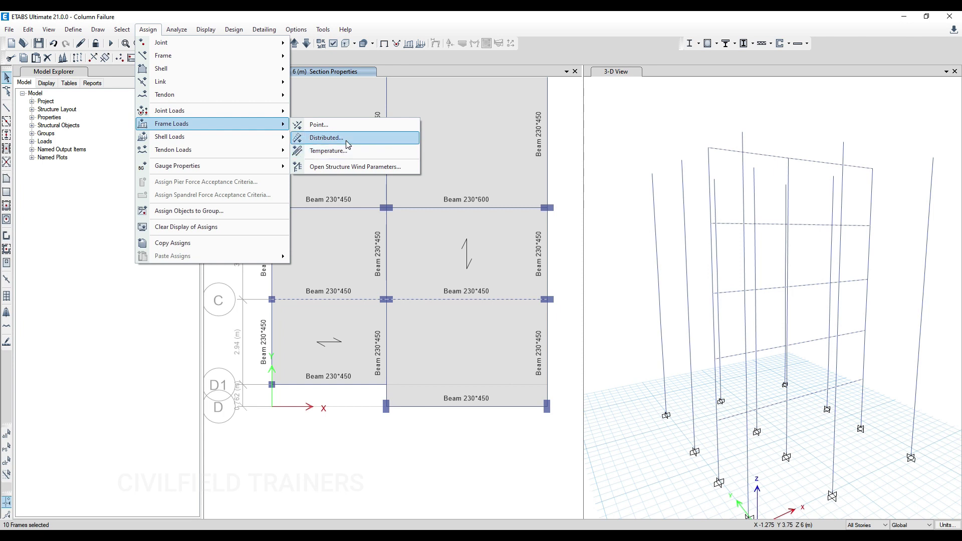
pyautogui.click(321, 133)
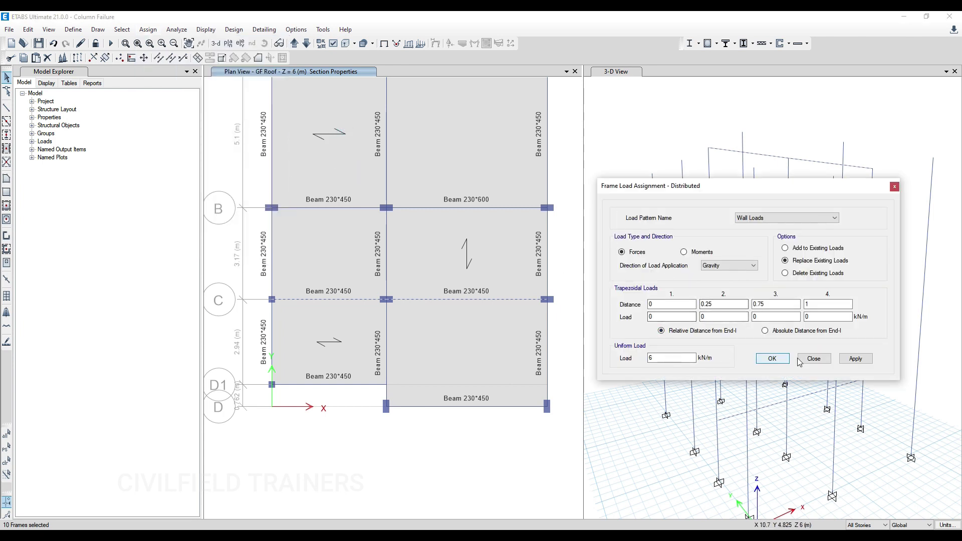
pyautogui.click(855, 359)
pyautogui.click(768, 359)
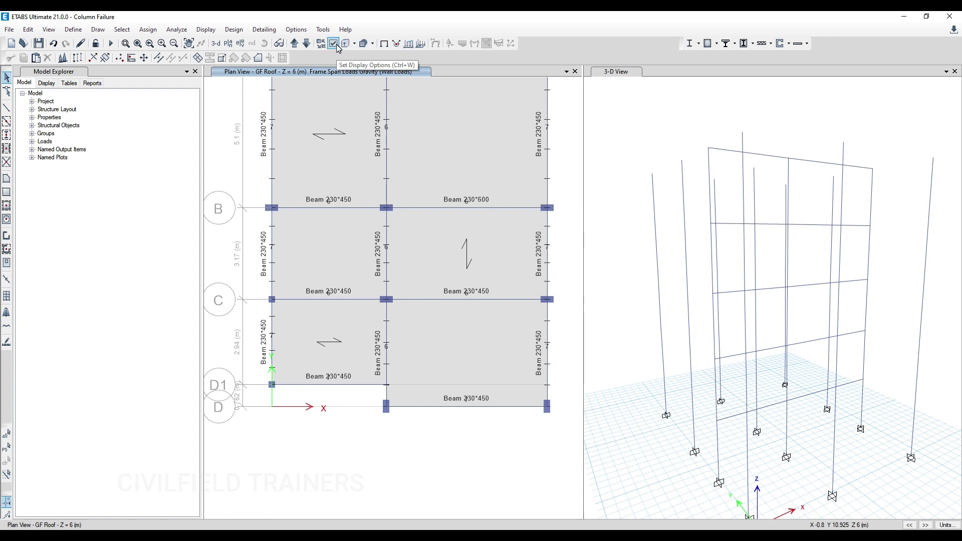
# Step: Clear the load display and check the loads assigned to both slabs between grids B and C and to the grid C beam between grids 2 and 3
pyautogui.click(384, 43)
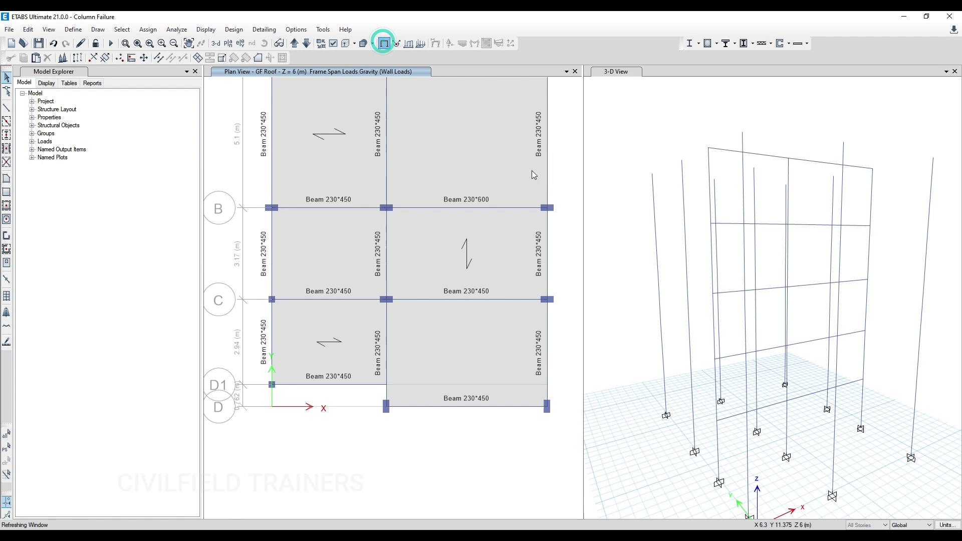
pyautogui.rightClick(456, 279)
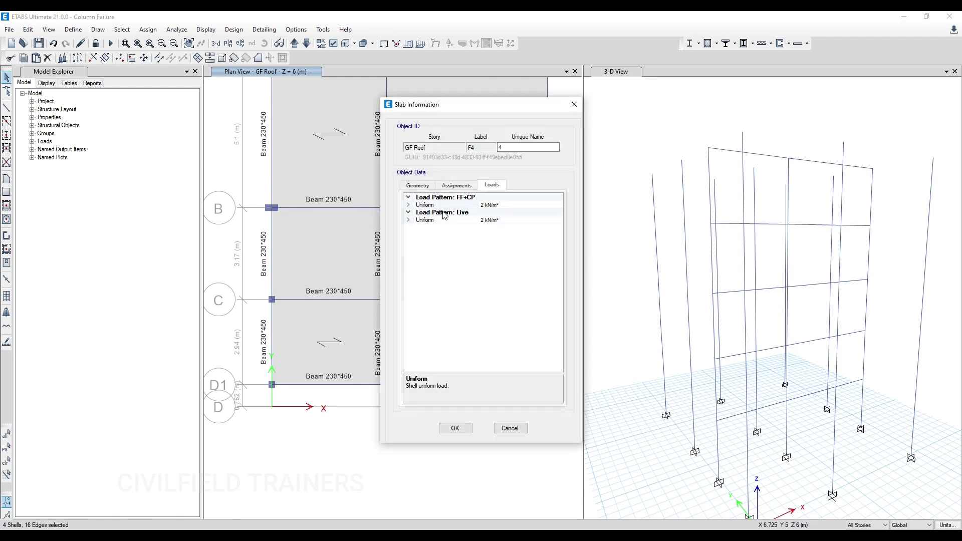
pyautogui.click(572, 105)
pyautogui.rightClick(333, 236)
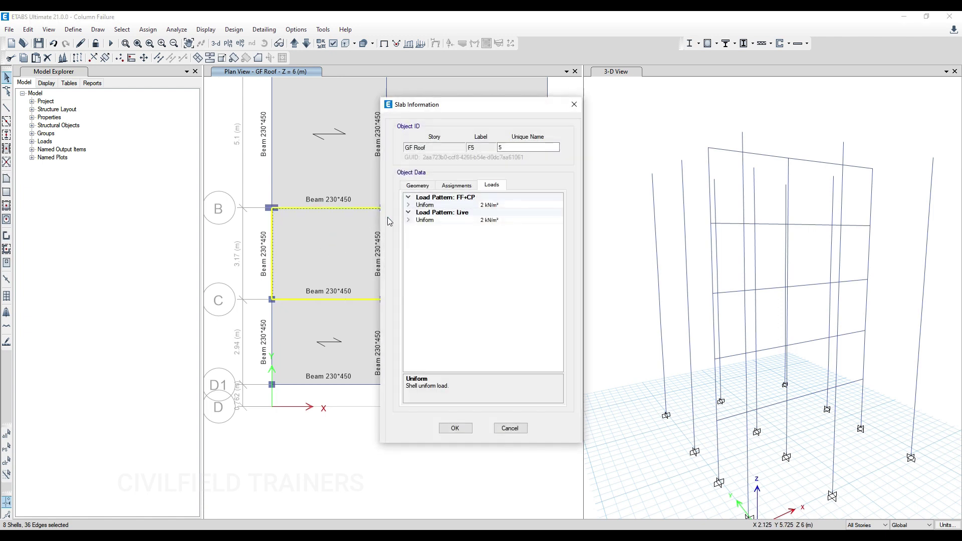
pyautogui.click(573, 104)
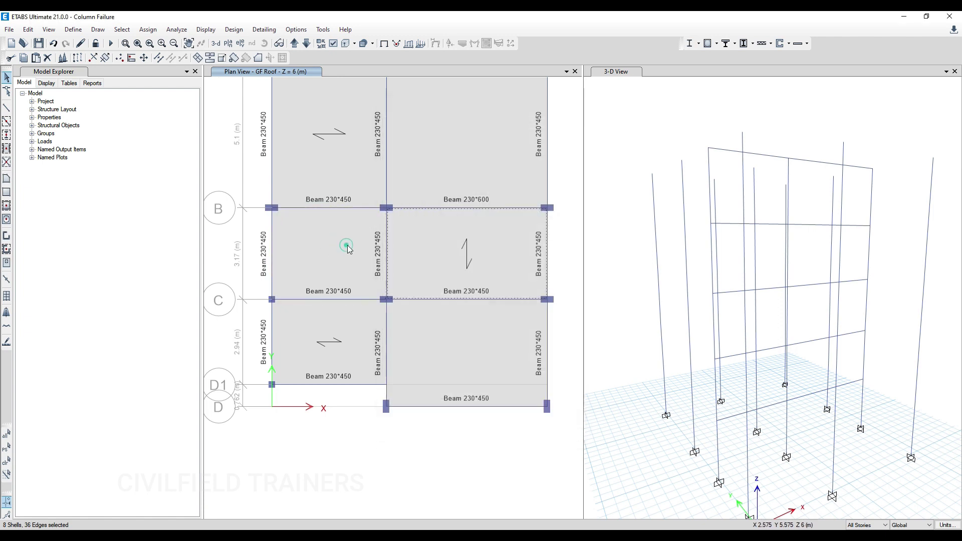
pyautogui.rightClick(449, 301)
pyautogui.click(572, 103)
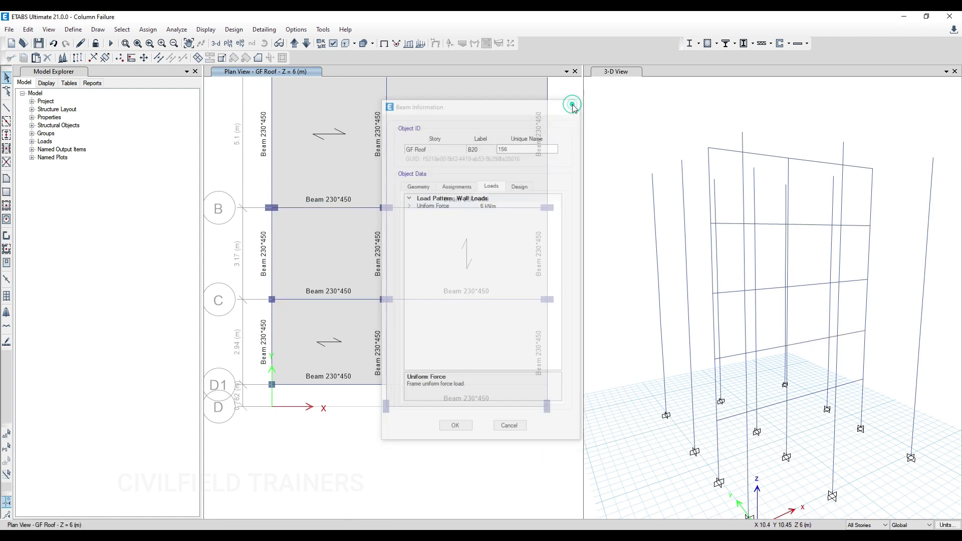
# Step: Review the defined load combinations, checking the load patterns included in the DL+LL combination
pyautogui.click(73, 30)
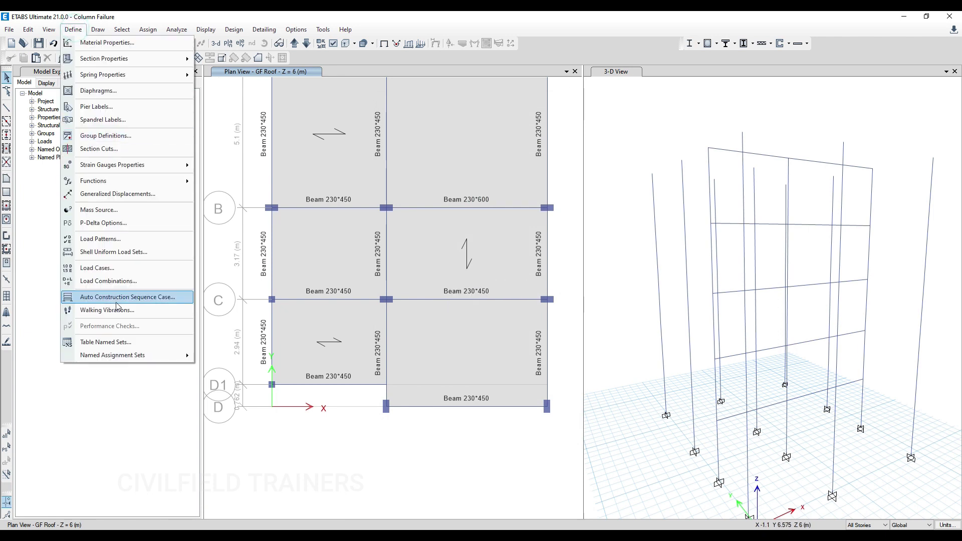
pyautogui.click(128, 281)
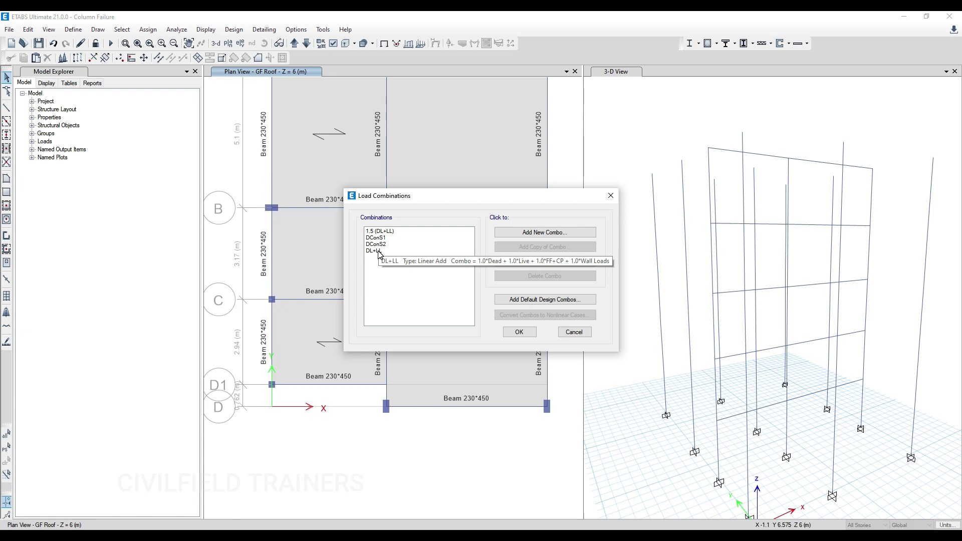
pyautogui.click(526, 332)
# Step: Rerun the analysis and the concrete frame design with the wall loads on the grid C beams
pyautogui.click(112, 44)
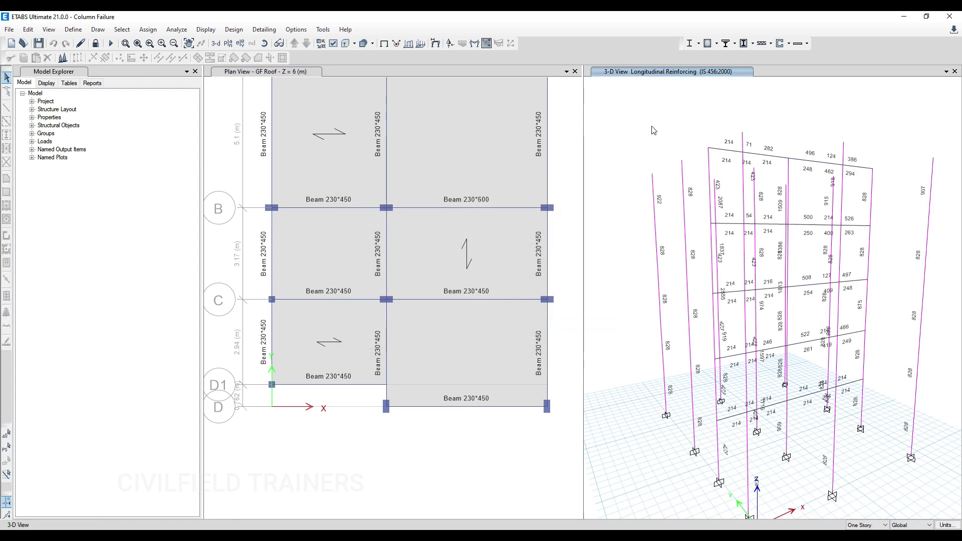
pyautogui.click(717, 43)
pyautogui.click(760, 147)
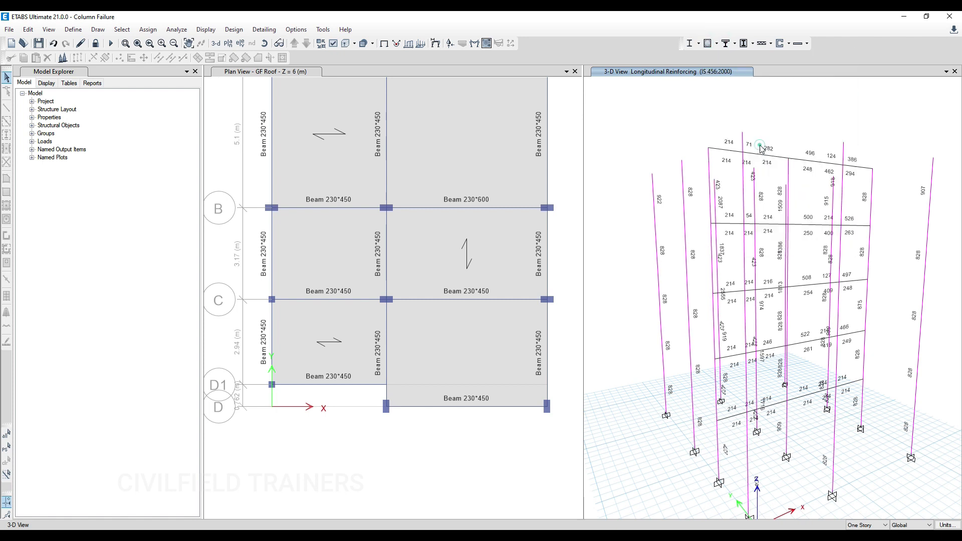
pyautogui.click(566, 156)
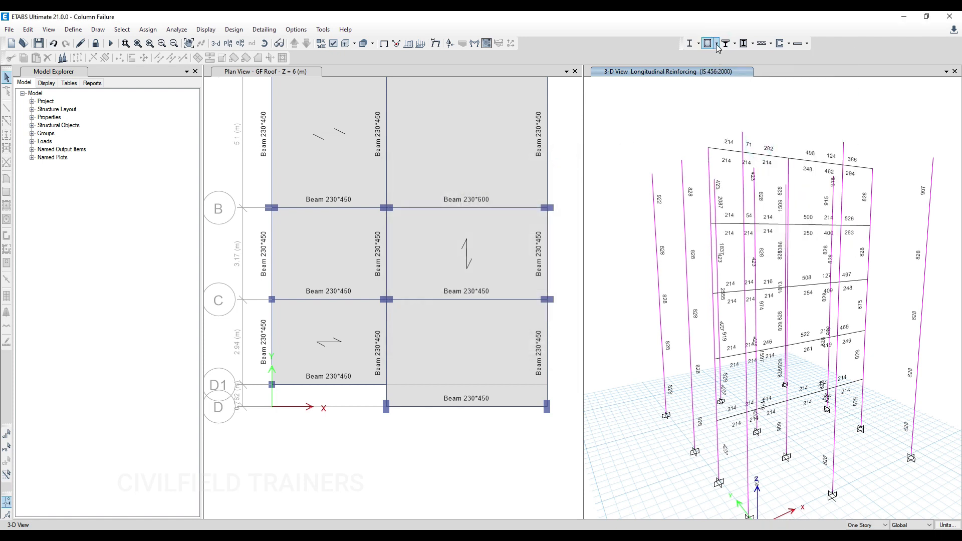
# Step: Show the Total Rebar Percentage output of the rerun concrete frame design in the 3-D view
pyautogui.click(716, 43)
pyautogui.click(751, 187)
pyautogui.click(433, 313)
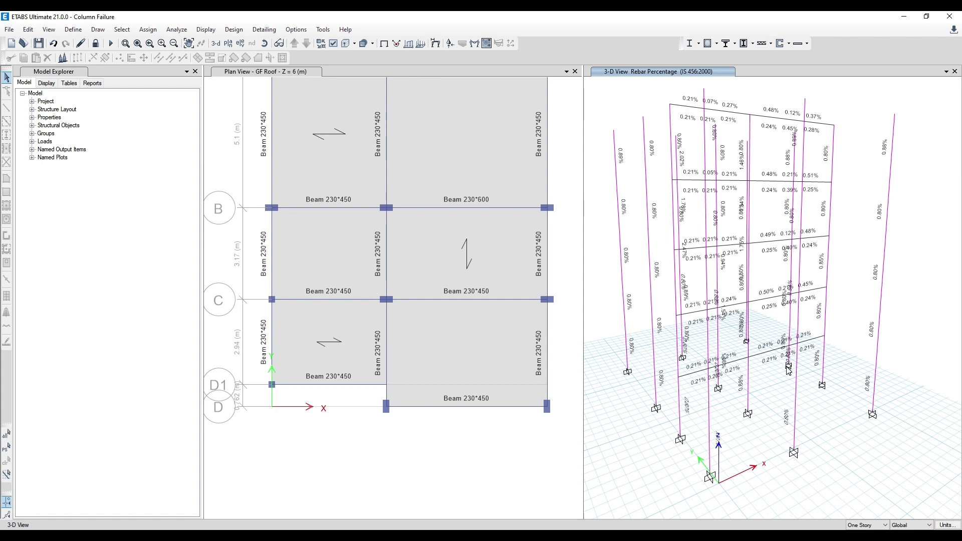
# Step: Switch to the browser, open the [Etabs+SAFE+RCDC] Structural Mastery Course on the Civilfield Trainers store and review its overview
pyautogui.click(293, 491)
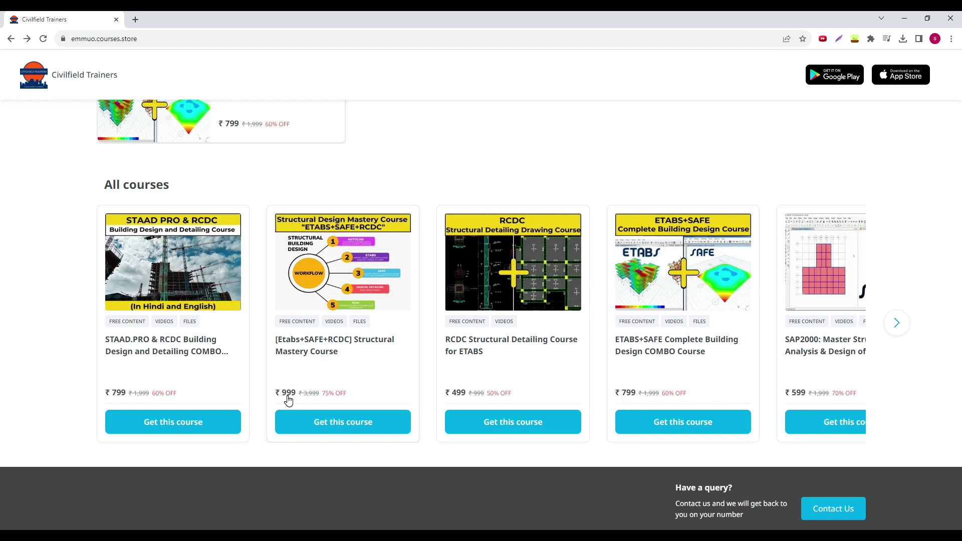
pyautogui.click(318, 353)
pyautogui.scroll(-5, 214, 310)
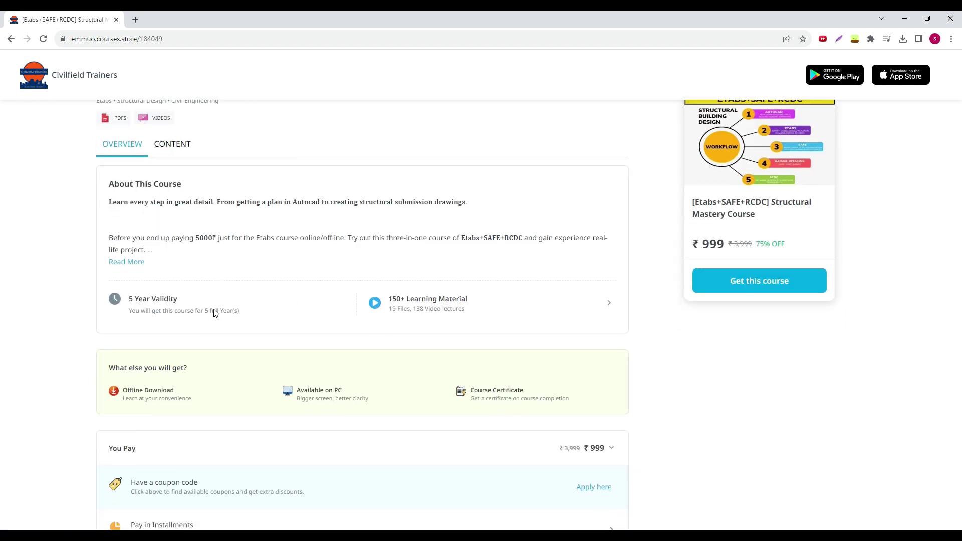
pyautogui.scroll(4, 156, 294)
# Step: Review the course's content list of reviews, support items and lesson folders, and return to the store's course listing
pyautogui.click(176, 126)
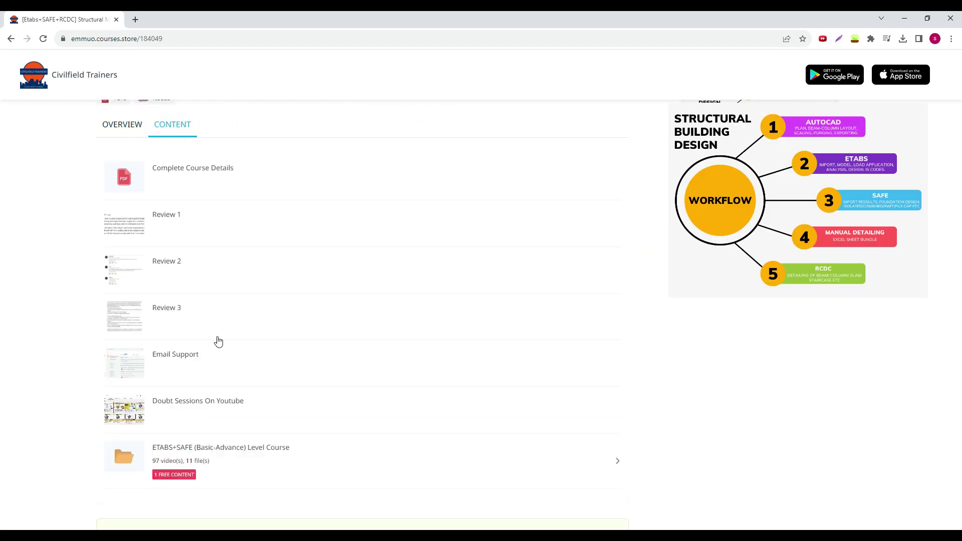
pyautogui.scroll(-3, 221, 346)
pyautogui.scroll(-2, 220, 346)
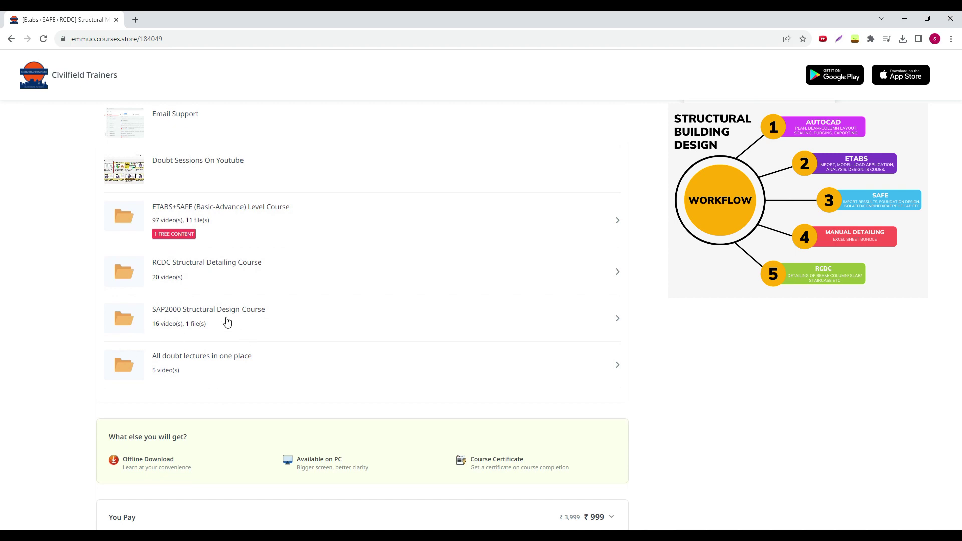
pyautogui.scroll(6, 194, 314)
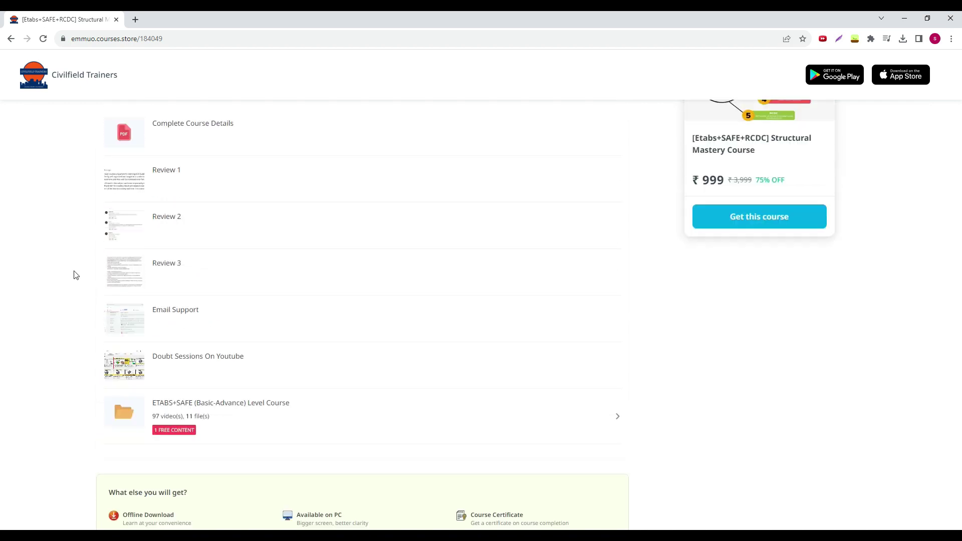
pyautogui.scroll(-3, 287, 420)
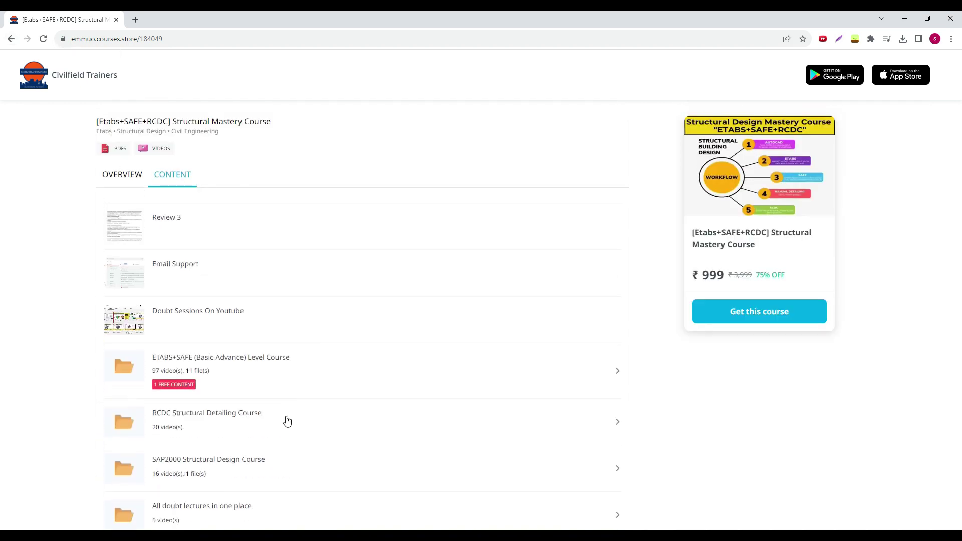
pyautogui.scroll(3, 273, 424)
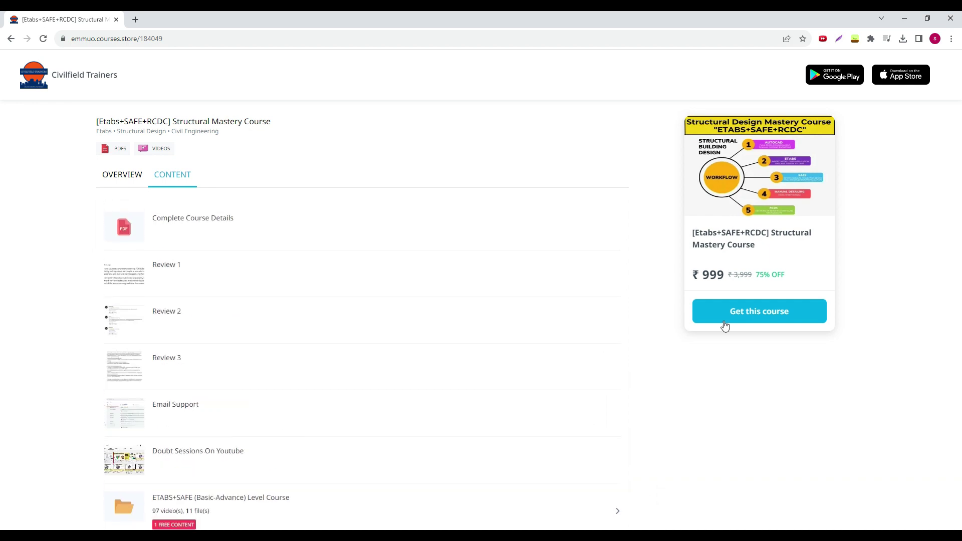
pyautogui.click(11, 38)
pyautogui.scroll(-8, 350, 383)
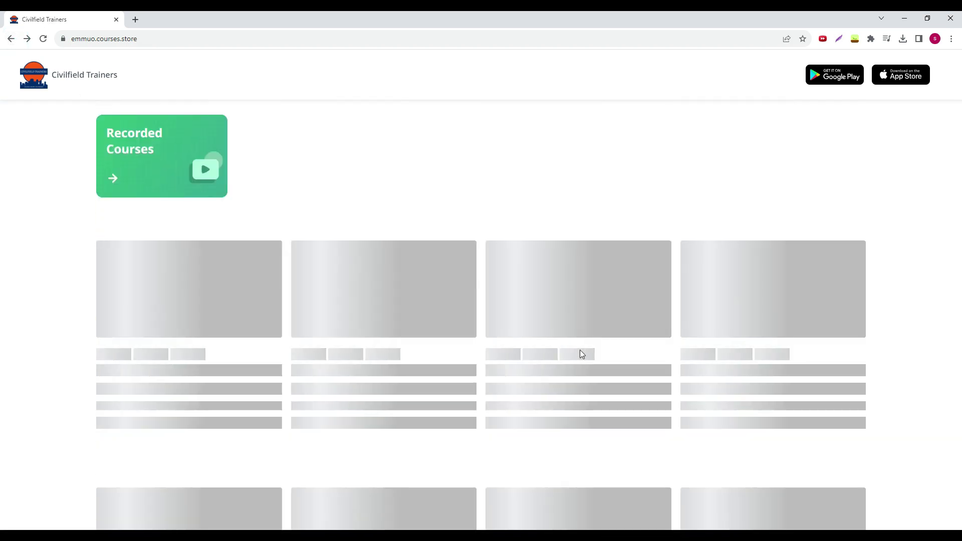